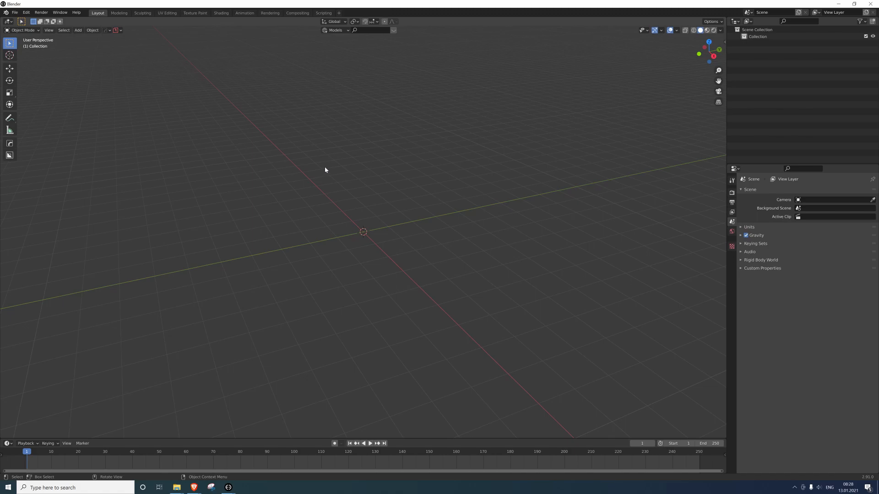
Switch the viewport to front orthographic view and rename the existing collection as Cameras.
{"action": "key", "text": "KP_1"}
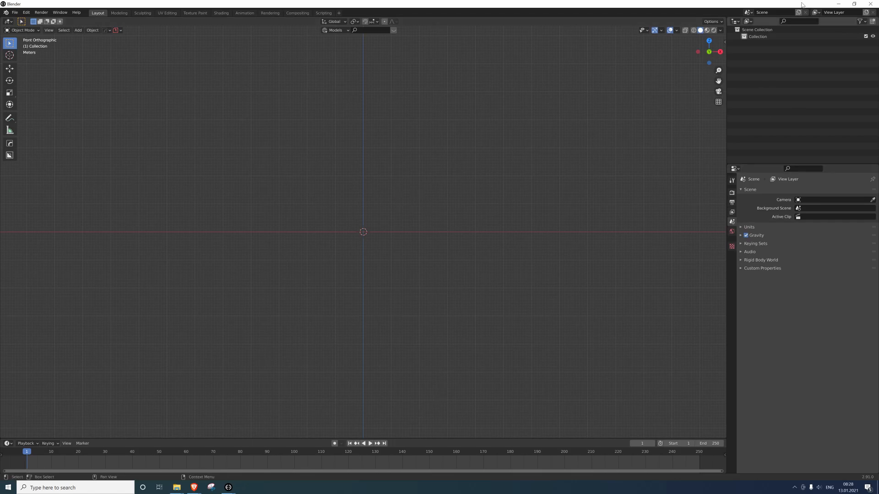
{"action": "right_click", "coordinate": [755, 37]}
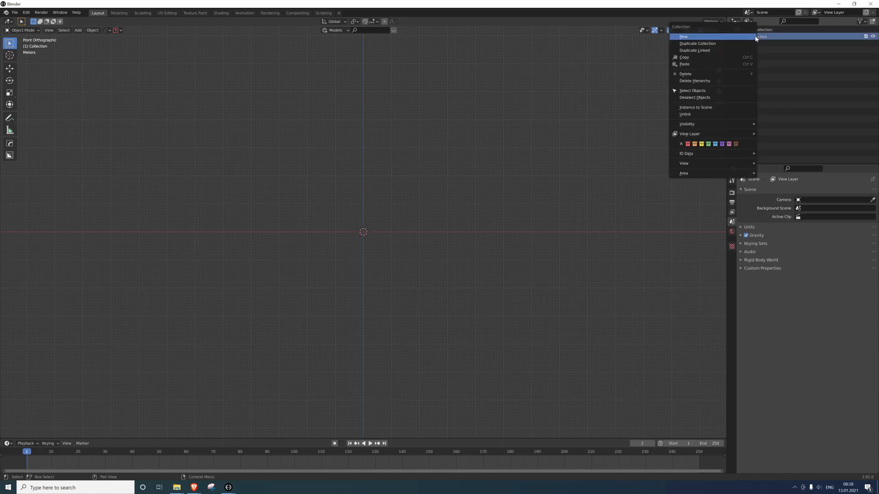
{"action": "double_click", "coordinate": [758, 36]}
{"action": "type", "text": "Cameras"}
{"action": "key", "text": "Return"}
Add a new collection under the Scene Collection and name it Lights.
{"action": "right_click", "coordinate": [758, 29]}
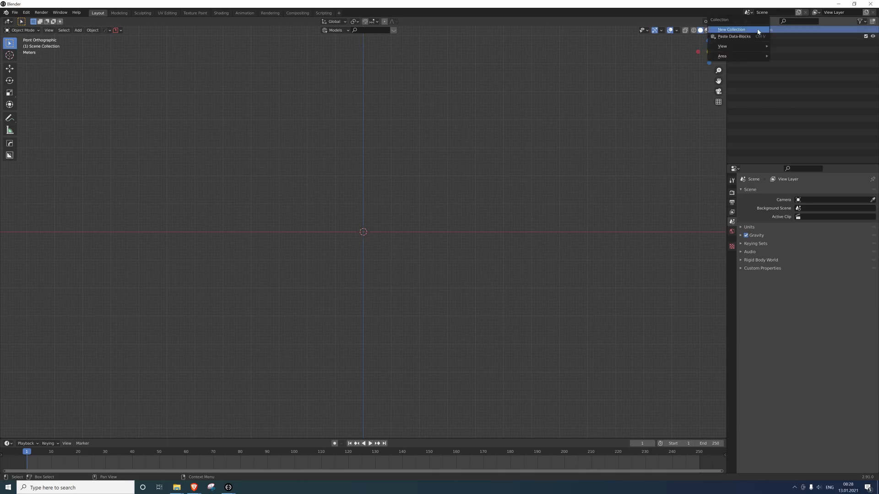
{"action": "left_click", "coordinate": [756, 30]}
{"action": "double_click", "coordinate": [758, 43]}
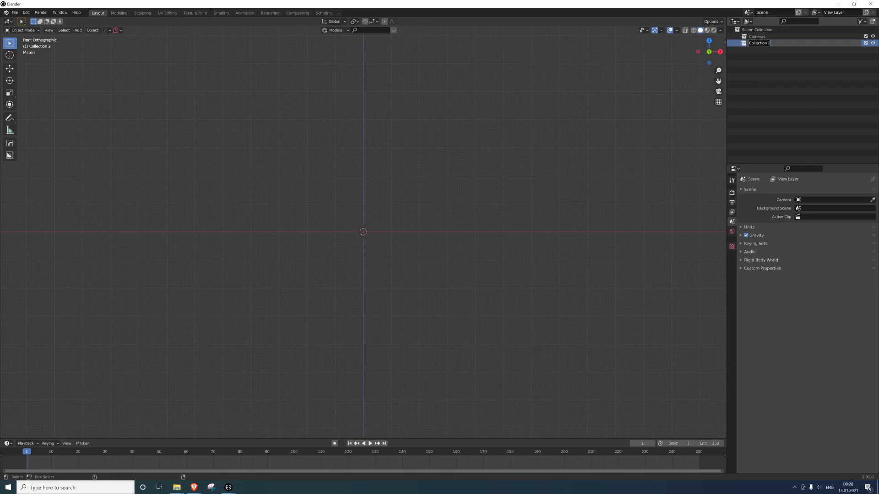
{"action": "type", "text": "Lights"}
{"action": "key", "text": "Return"}
Add a third collection under the Scene Collection and name it Instance.
{"action": "left_click", "coordinate": [760, 29]}
{"action": "right_click", "coordinate": [761, 29]}
{"action": "left_click", "coordinate": [761, 30]}
{"action": "double_click", "coordinate": [769, 49]}
{"action": "key", "text": "BackSpace"}
{"action": "type", "text": "Instance"}
{"action": "key", "text": "Return"}
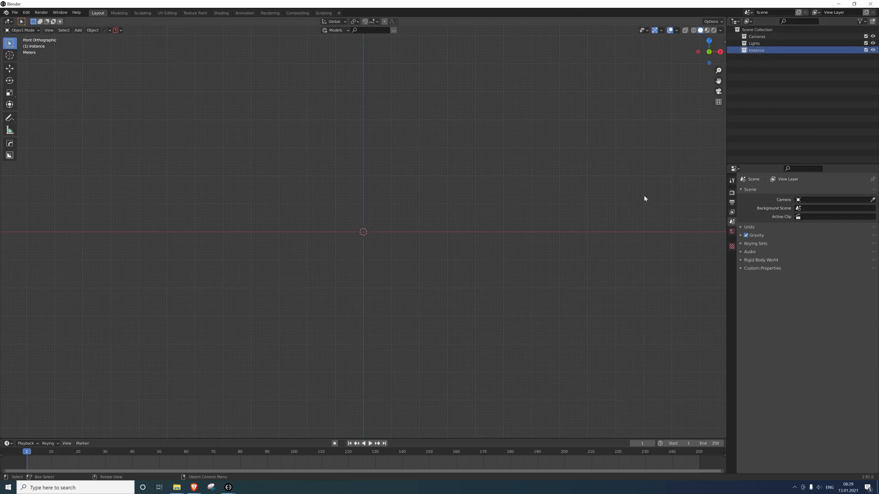
Split the 3D viewport into four roughly equal viewports in a two-by-two layout.
{"action": "middle_click_drag", "start_coordinate": [493, 165], "coordinate": [536, 152], "text": "shift"}
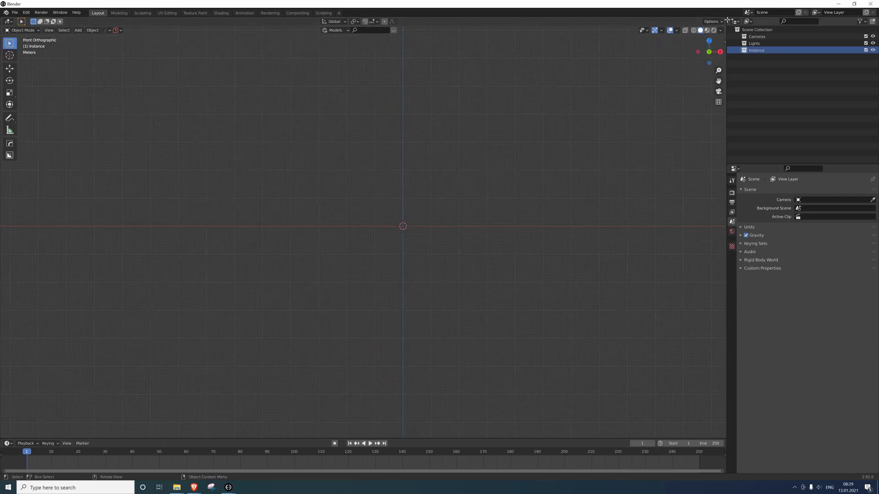
{"action": "left_click_drag", "start_coordinate": [727, 20], "coordinate": [716, 207]}
{"action": "left_click_drag", "start_coordinate": [726, 19], "coordinate": [383, 24]}
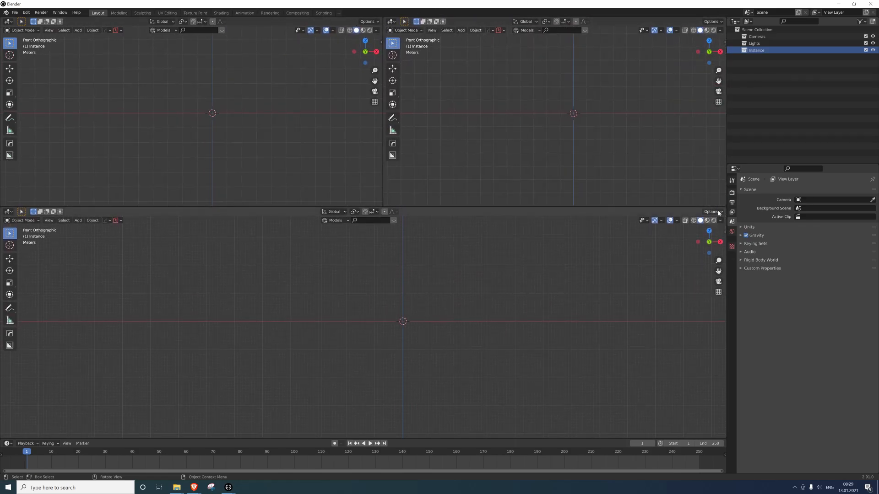
{"action": "left_click_drag", "start_coordinate": [726, 210], "coordinate": [386, 216]}
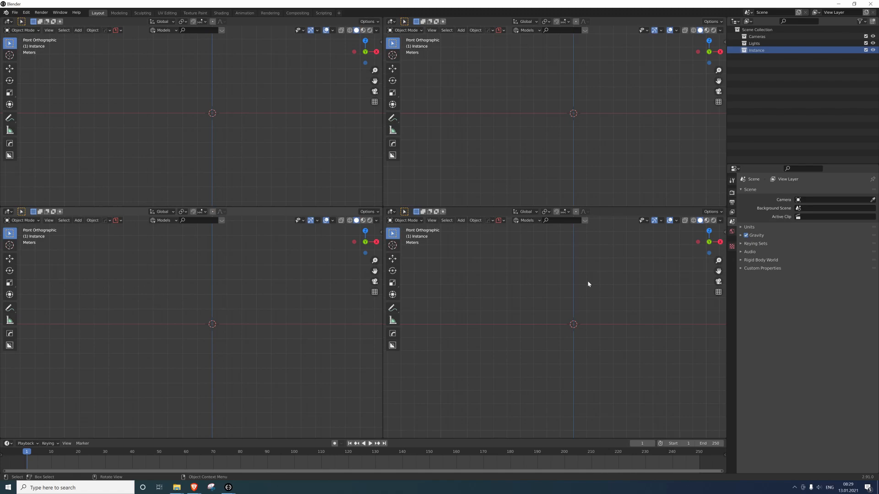
Add two cameras at the world origin inside the Cameras collection.
{"action": "left_click", "coordinate": [763, 38]}
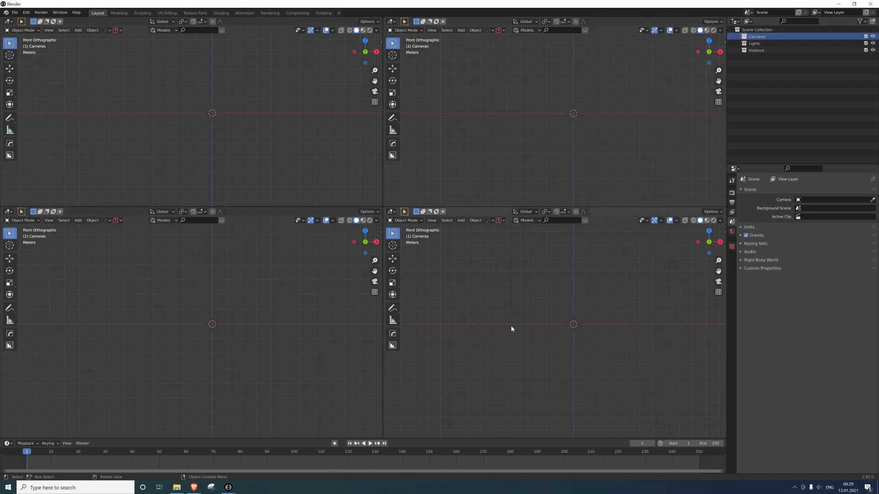
{"action": "key", "text": "shift+a"}
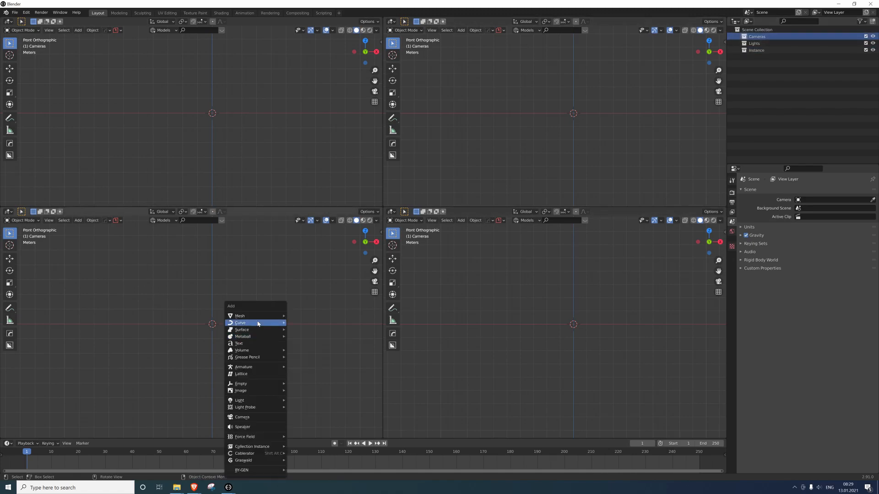
{"action": "left_click", "coordinate": [242, 417]}
{"action": "key", "text": "shift+a"}
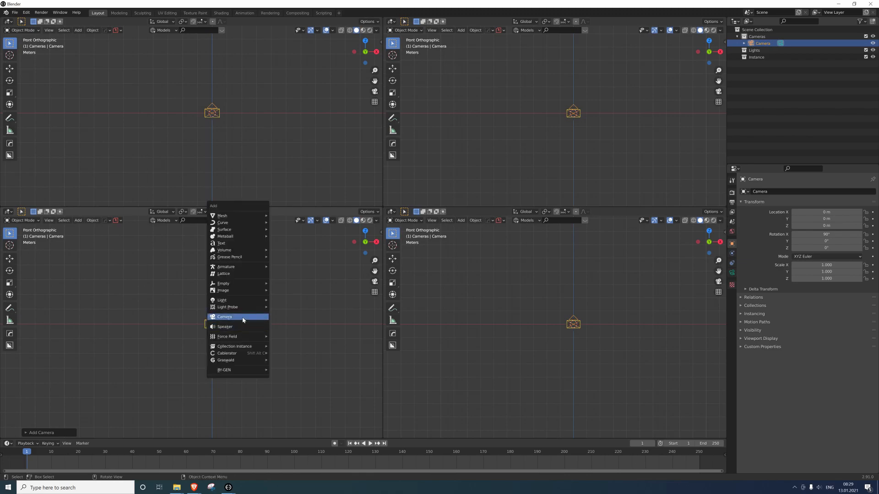
{"action": "left_click", "coordinate": [242, 319]}
Rename the first camera object as HRDI RENDERER and the second camera object as HDRI EDIT.
{"action": "middle_click_drag", "start_coordinate": [531, 295], "coordinate": [669, 227]}
{"action": "double_click", "coordinate": [773, 43]}
{"action": "type", "text": "HRDI RENDERER"}
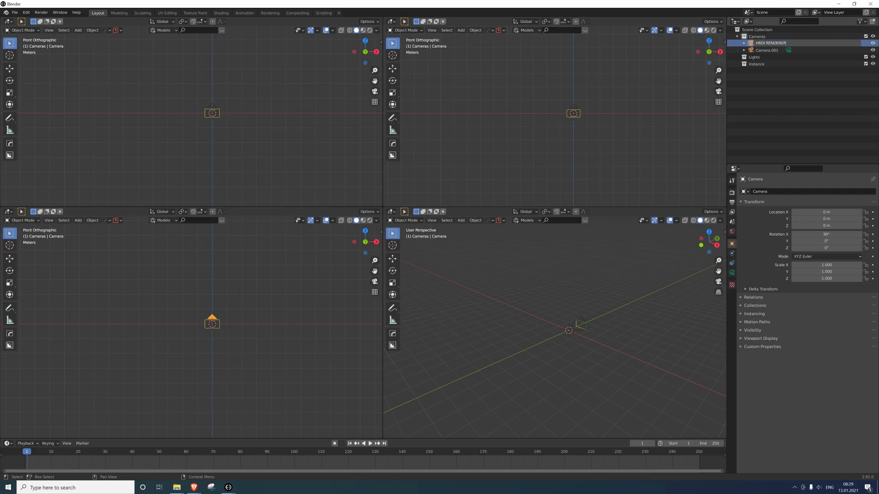
{"action": "key", "text": "Return"}
{"action": "double_click", "coordinate": [760, 43]}
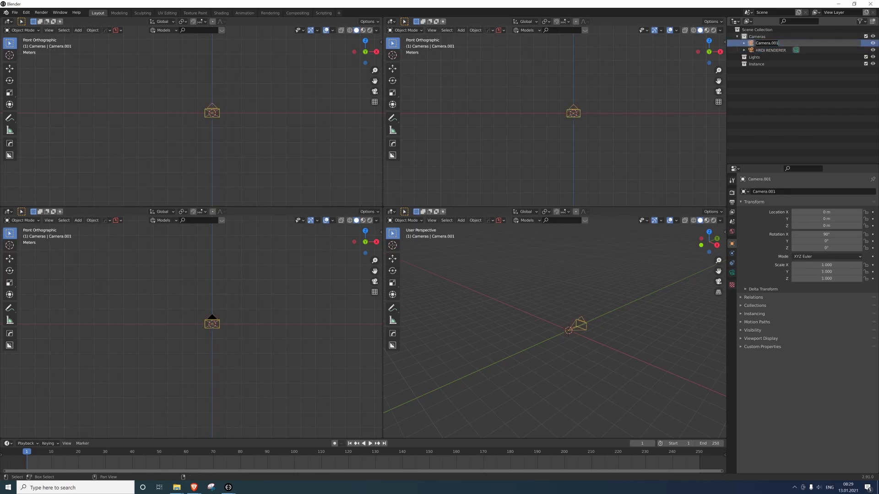
{"action": "type", "text": "HDRI EDIT"}
{"action": "key", "text": "Return"}
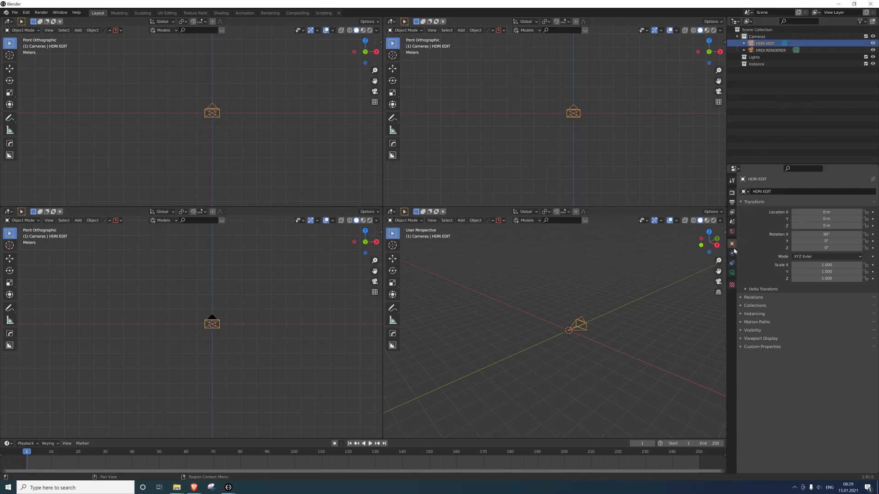
Rename the camera data of the HDRI EDIT object as HDRI EDIT.
{"action": "left_click", "coordinate": [731, 273]}
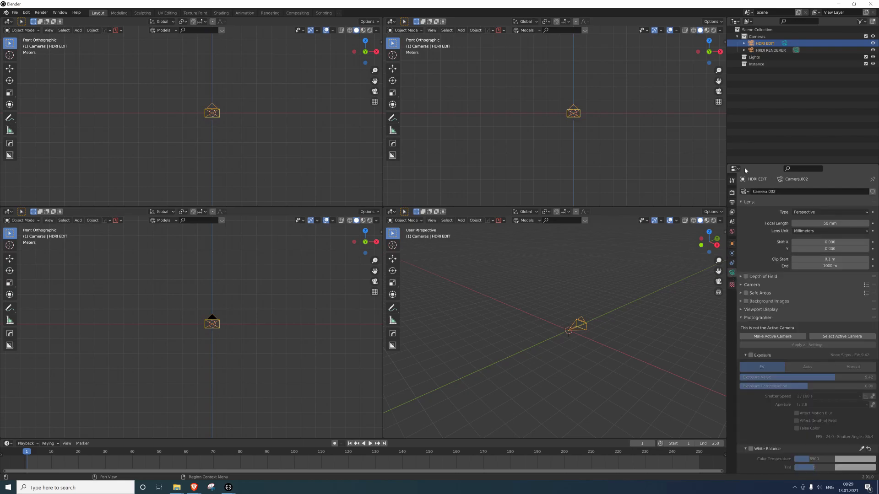
{"action": "left_click", "coordinate": [773, 191]}
{"action": "type", "text": "HDRI EDIT"}
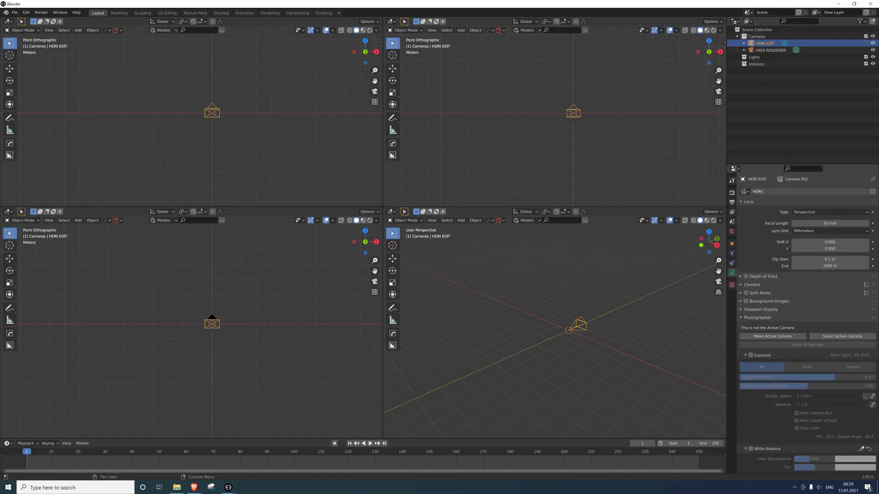
{"action": "key", "text": "Return"}
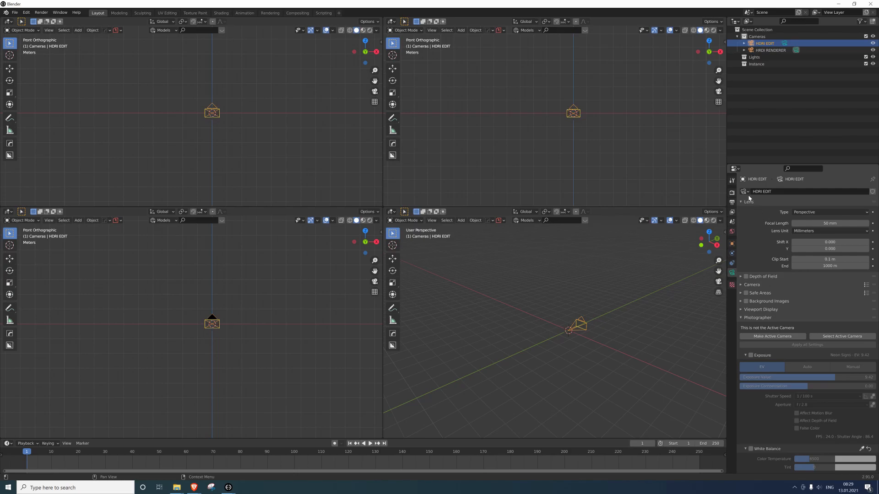
Rename the camera data of the HRDI RENDERER object as HDRI RENDERER.
{"action": "left_click", "coordinate": [744, 191]}
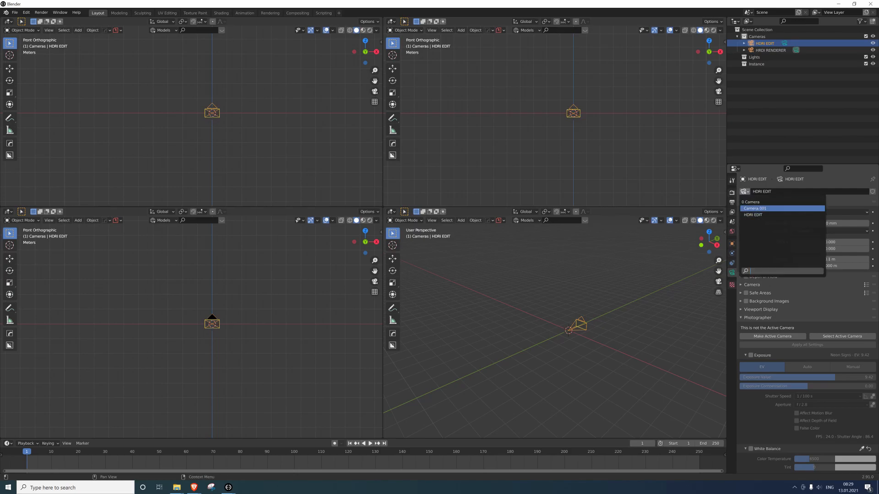
{"action": "left_click", "coordinate": [770, 50]}
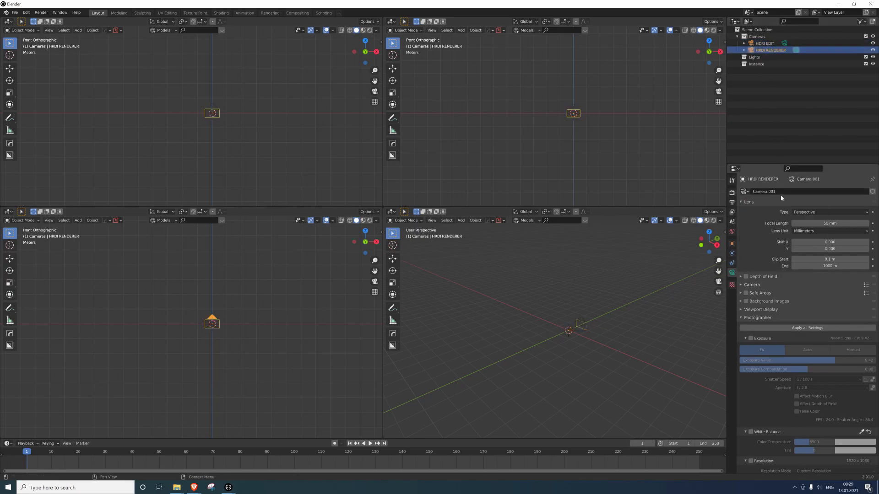
{"action": "left_click", "coordinate": [781, 191]}
{"action": "type", "text": "HDRI"}
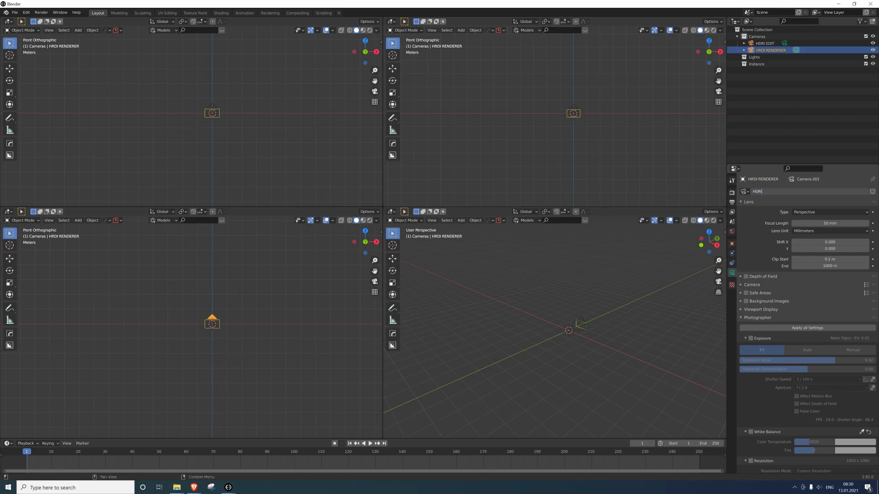
{"action": "type", "text": " RENDERER"}
{"action": "key", "text": "Return"}
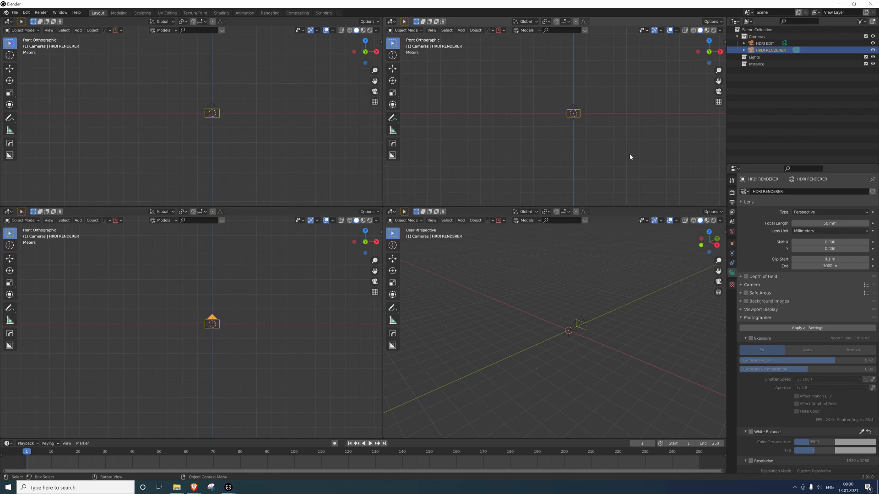
Set the render engine to Cycles and the render device to GPU Compute.
{"action": "left_click", "coordinate": [732, 192]}
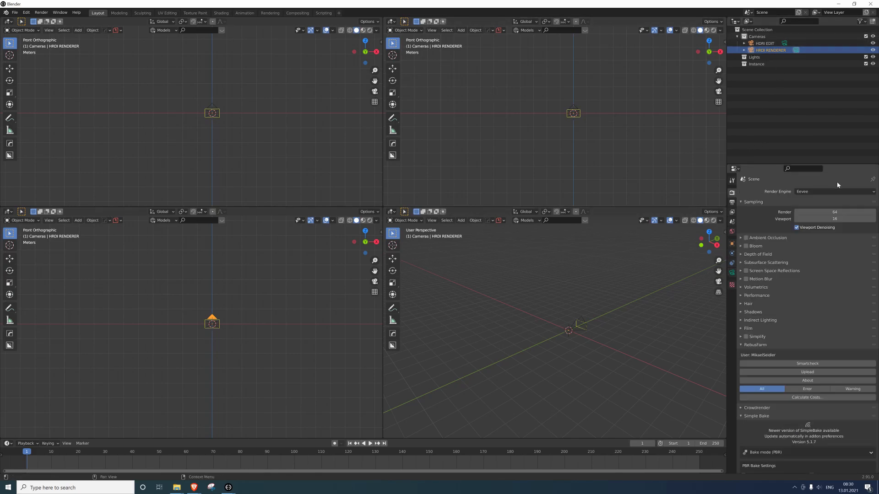
{"action": "left_click", "coordinate": [827, 192]}
{"action": "left_click", "coordinate": [817, 215]}
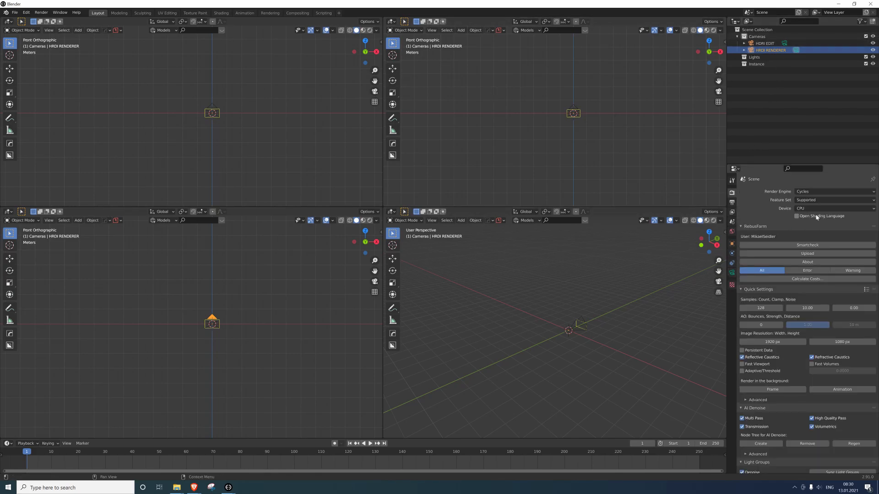
{"action": "left_click", "coordinate": [809, 209]}
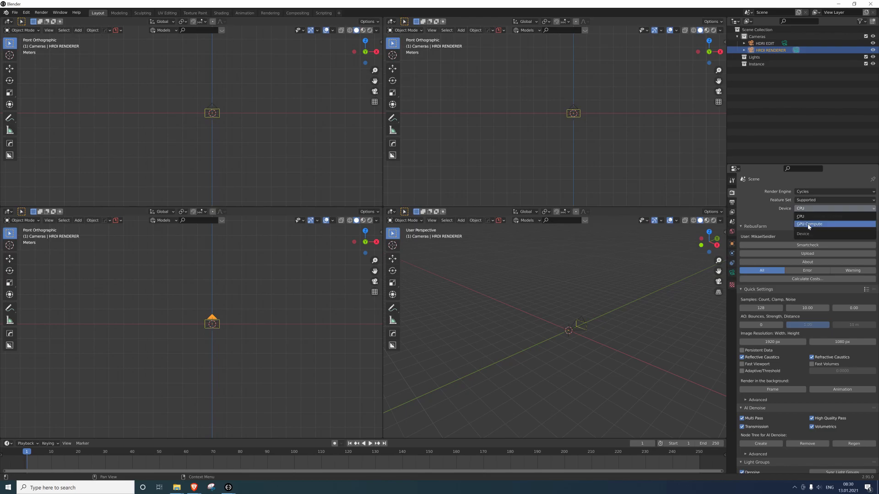
{"action": "left_click", "coordinate": [809, 225]}
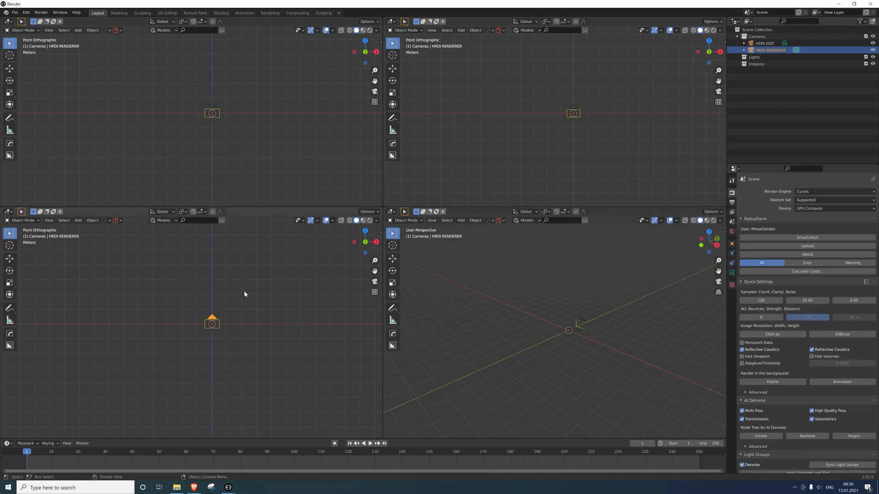
Move the HDRI EDIT camera back along negative Y in top view, and show the active camera's view fitted to that same viewport.
{"action": "left_click", "coordinate": [768, 44]}
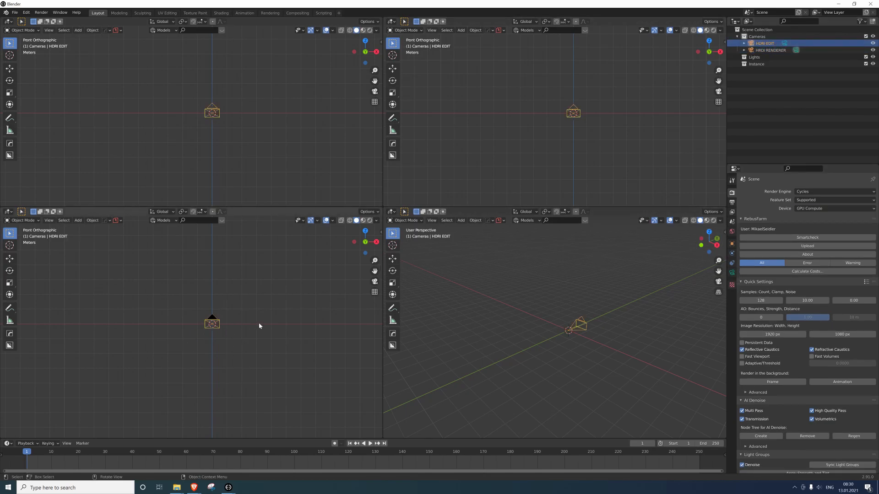
{"action": "key", "text": "KP_7"}
{"action": "key", "text": "g"}
{"action": "key", "text": "y"}
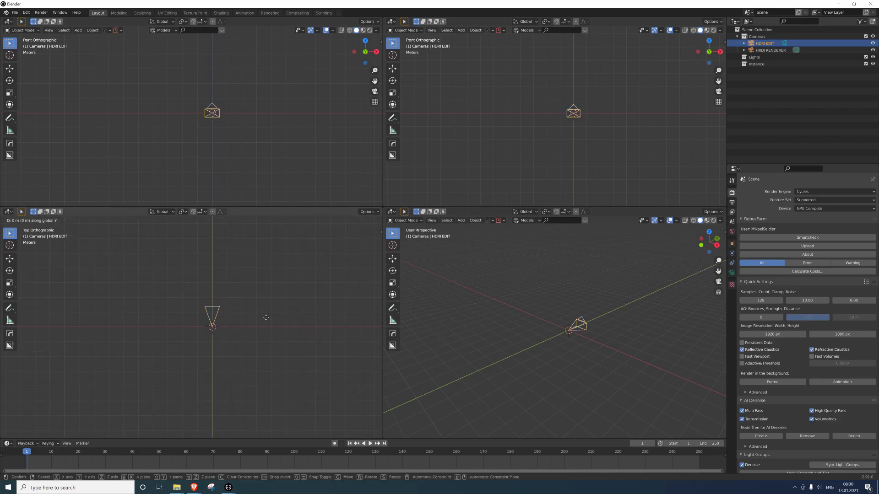
{"action": "left_click", "coordinate": [259, 439]}
{"action": "key", "text": "KP_0"}
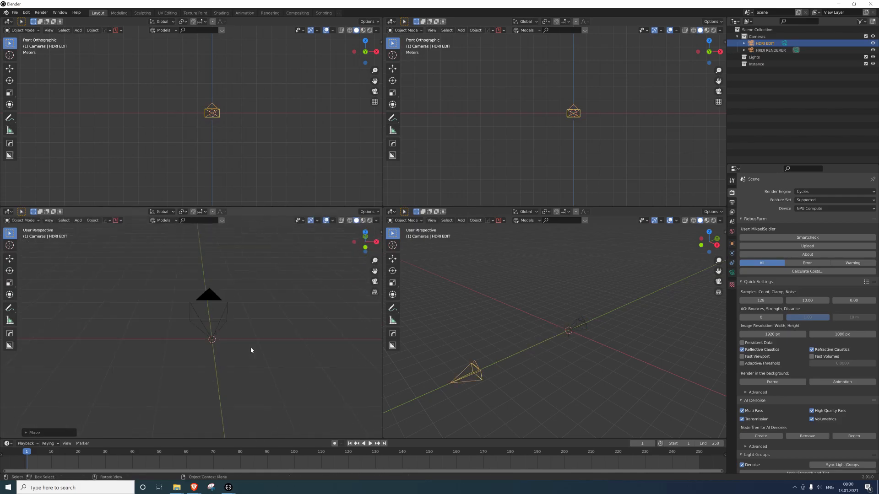
{"action": "key", "text": "Home"}
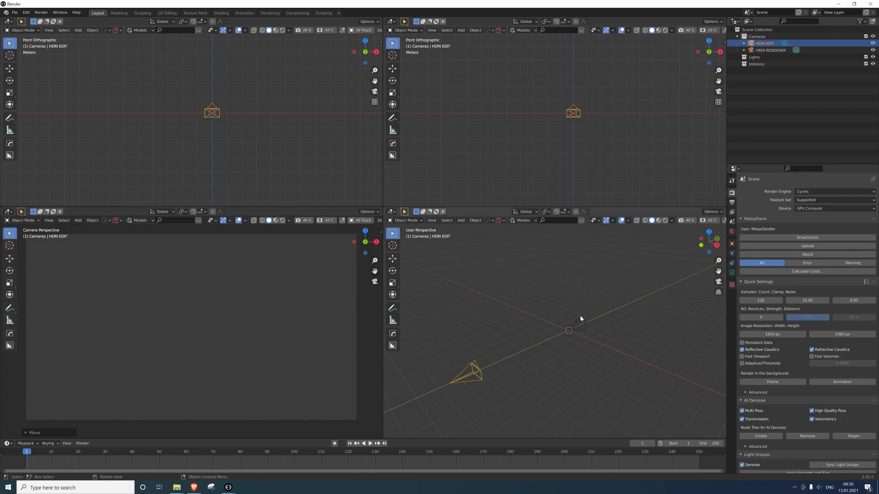
Set the HRDI RENDERER camera's lens type to Panoramic with the Equirectangular panorama type, and deselect all objects.
{"action": "left_click", "coordinate": [770, 50]}
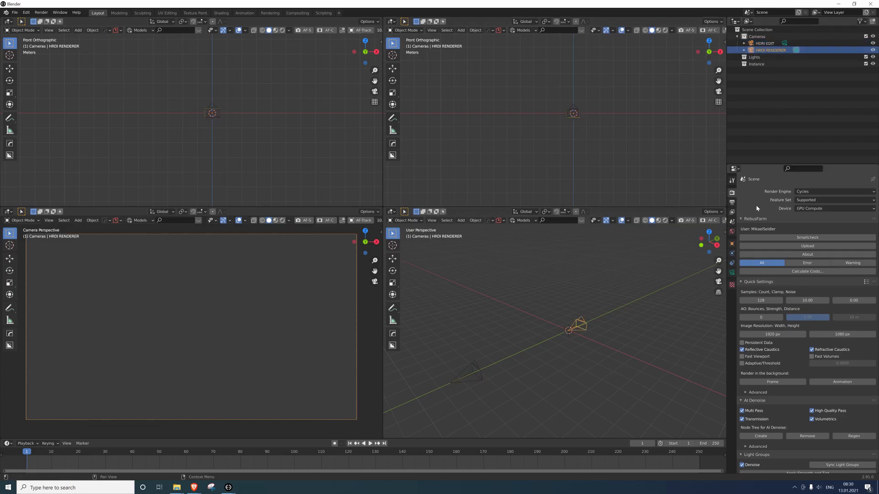
{"action": "left_click", "coordinate": [731, 273]}
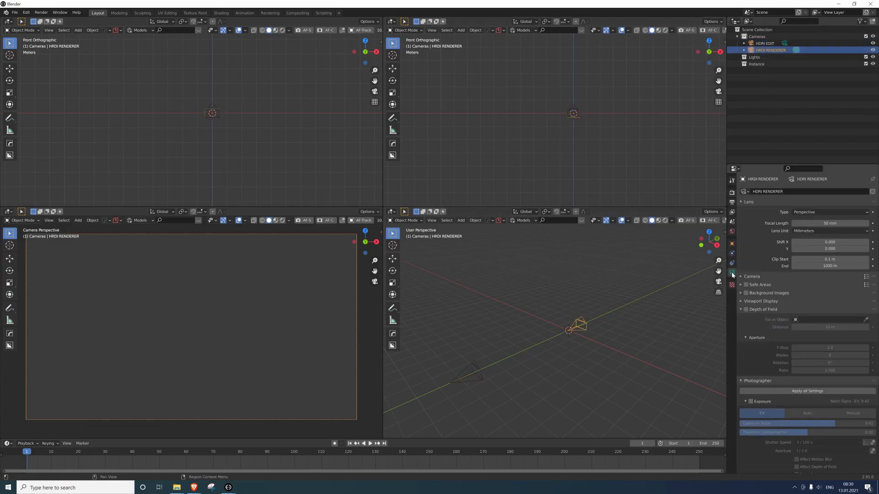
{"action": "left_click", "coordinate": [819, 212]}
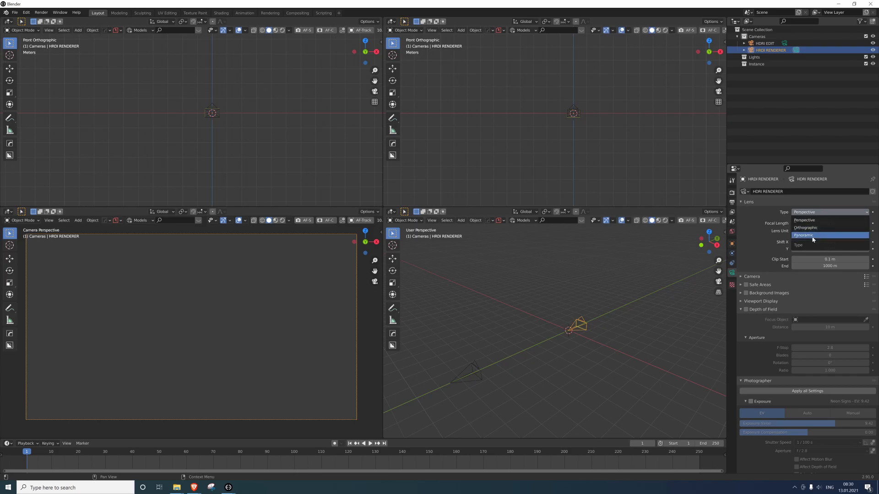
{"action": "left_click", "coordinate": [814, 236]}
{"action": "left_click", "coordinate": [817, 224]}
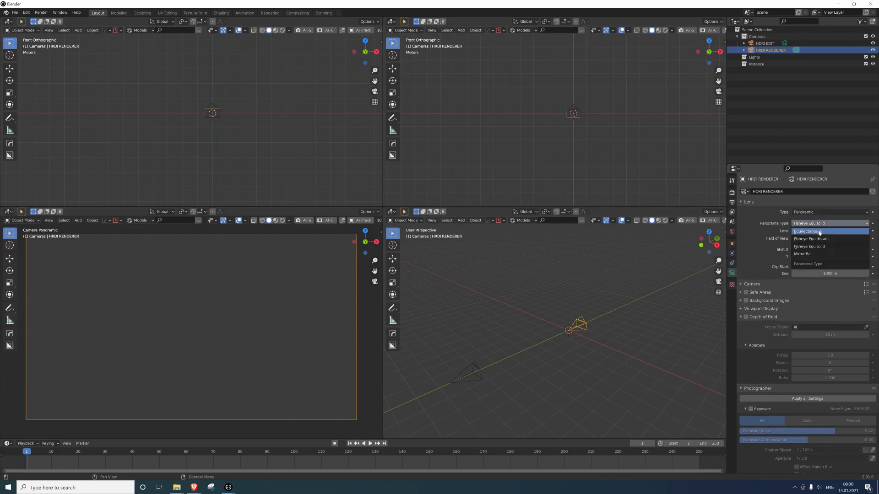
{"action": "left_click", "coordinate": [802, 233]}
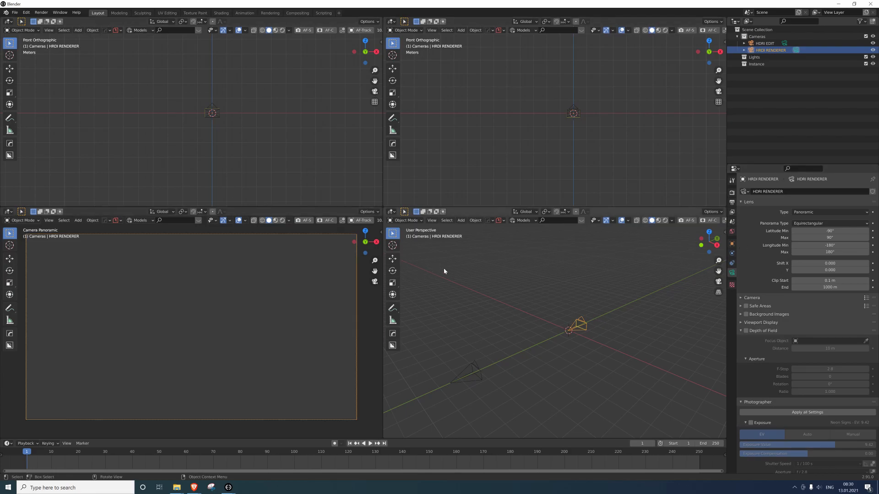
{"action": "key", "text": "alt+a"}
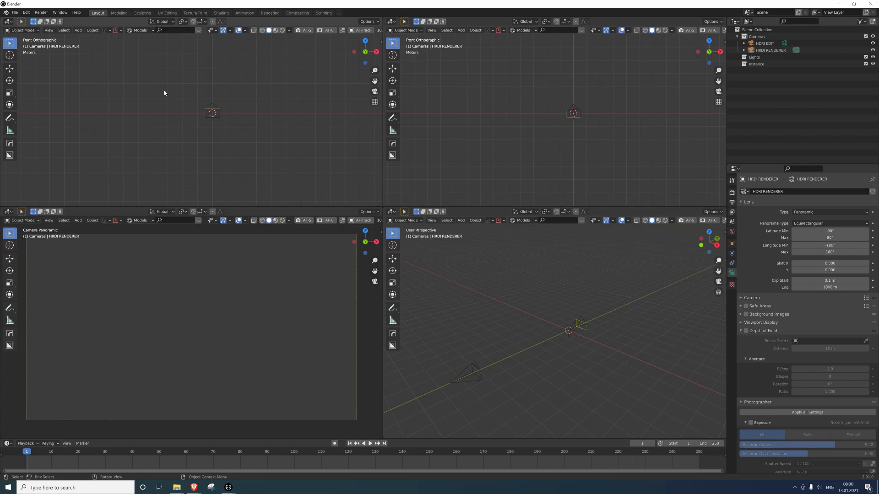
Show the camera view in the front-view viewport above the existing camera view, and set its local camera to HRDI RENDERER.
{"action": "key", "text": "KP_0"}
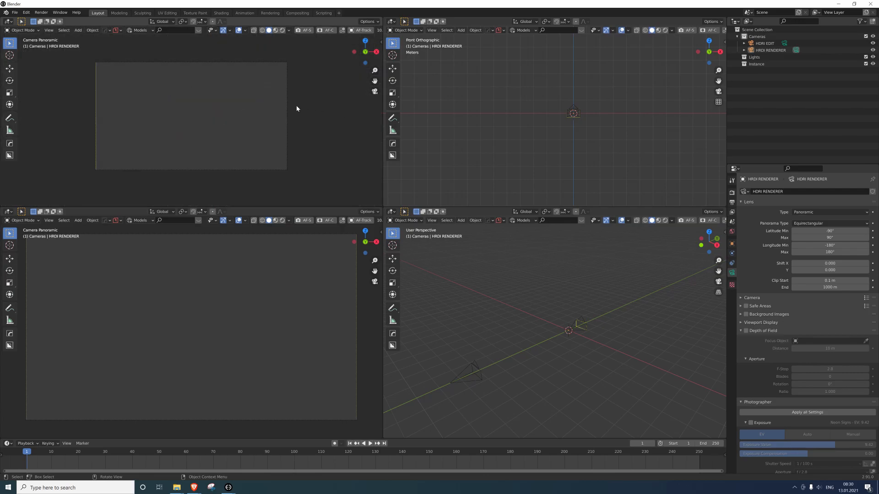
{"action": "key", "text": "n"}
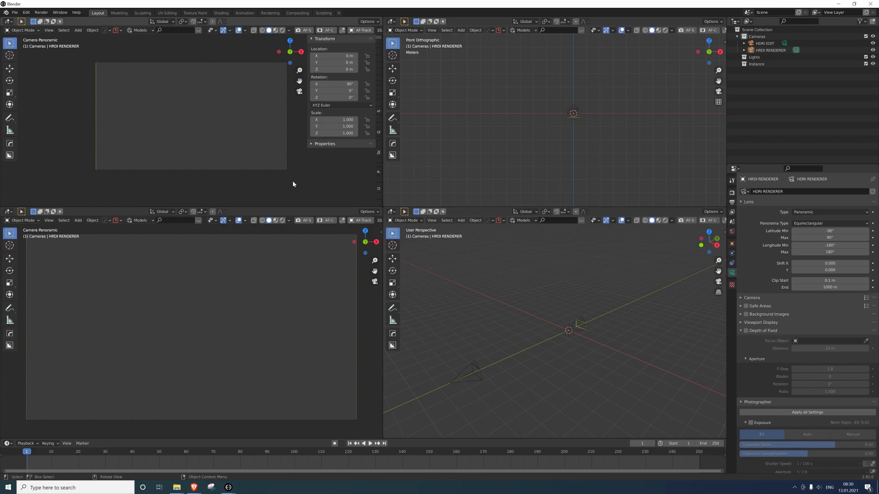
{"action": "left_click", "coordinate": [378, 40]}
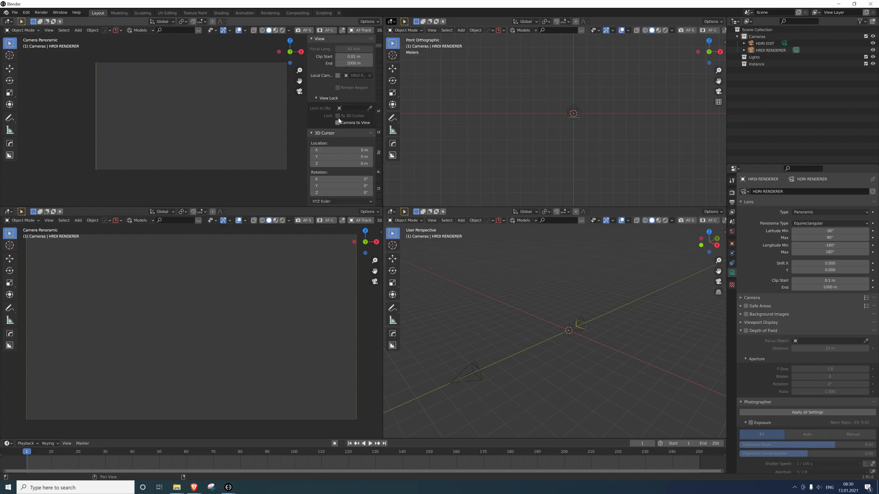
{"action": "left_click", "coordinate": [338, 77]}
{"action": "left_click", "coordinate": [356, 75]}
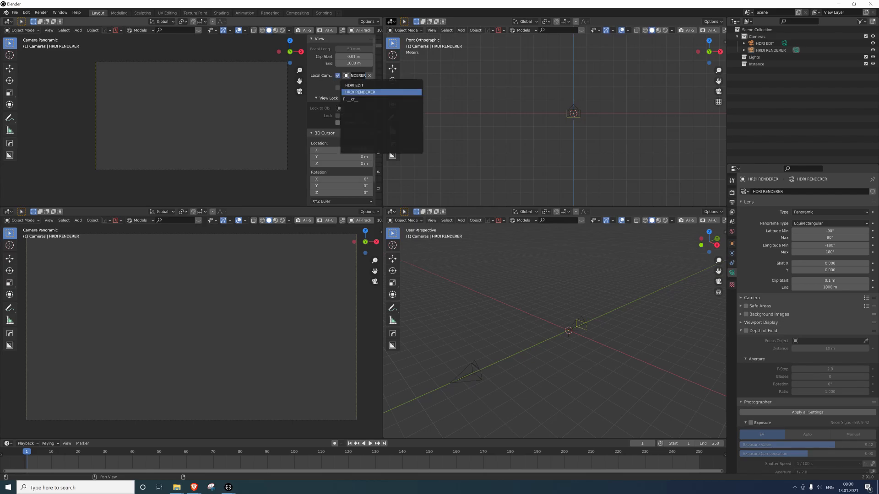
{"action": "left_click", "coordinate": [352, 91]}
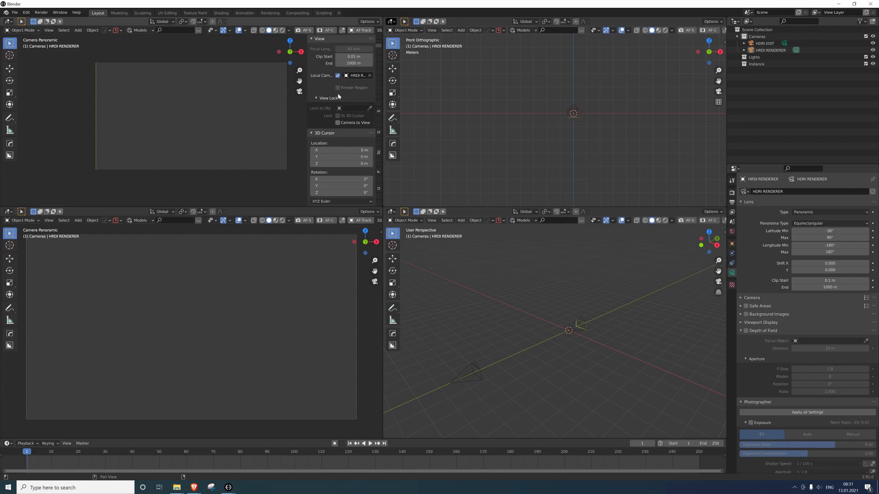
Set HDRI EDIT as the local camera of the larger camera viewport below, and reframe the panoramic camera view.
{"action": "key", "text": "n"}
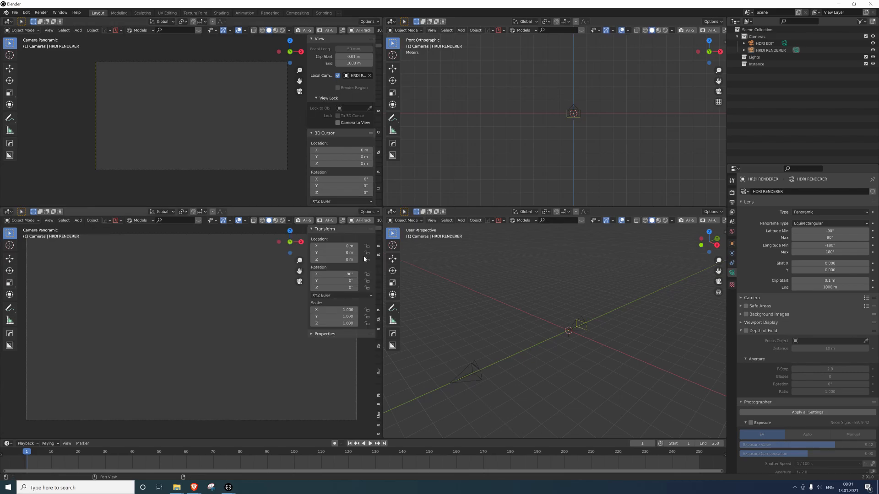
{"action": "left_click", "coordinate": [377, 241]}
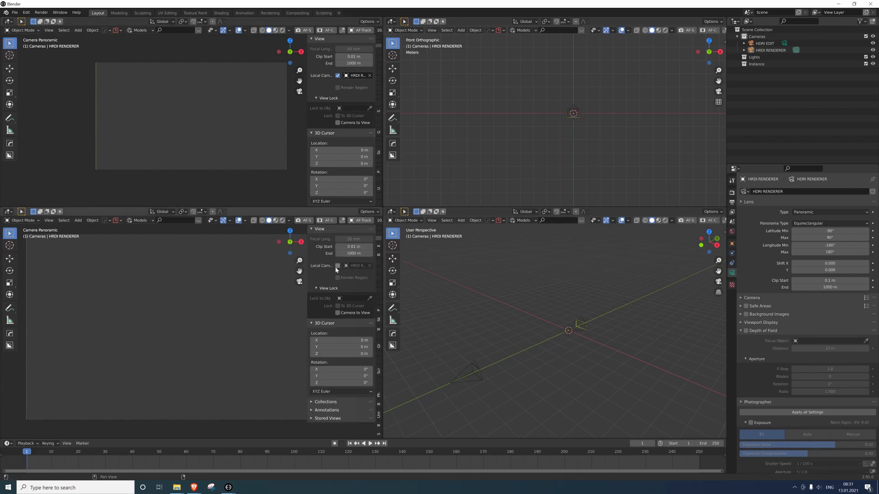
{"action": "left_click", "coordinate": [352, 266]}
{"action": "left_click", "coordinate": [359, 275]}
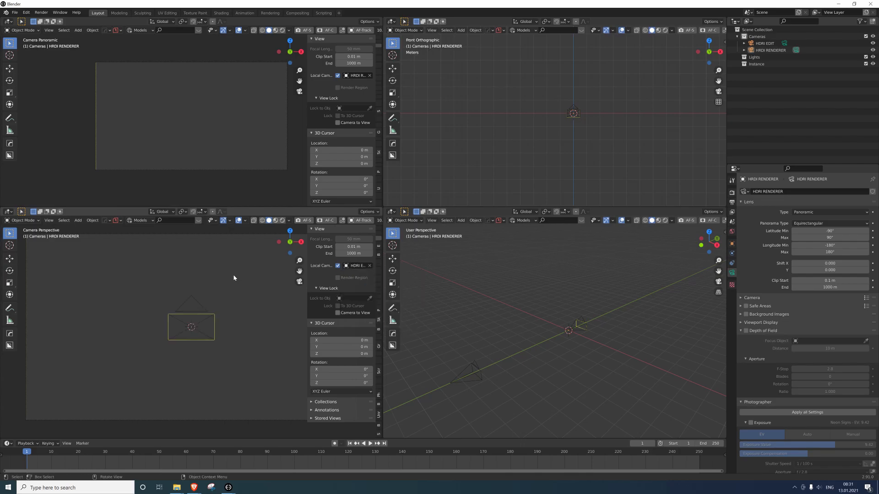
{"action": "key", "text": "n"}
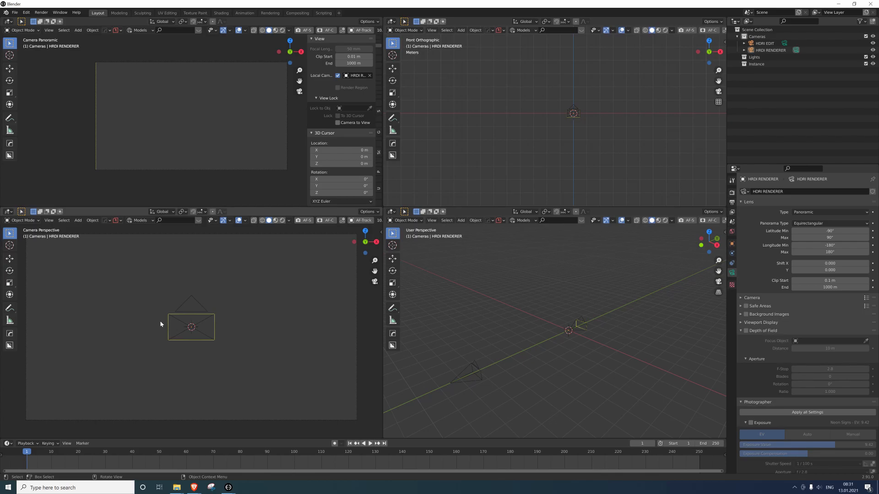
{"action": "scroll", "coordinate": [211, 84], "scroll_direction": "up", "scroll_amount": 1}
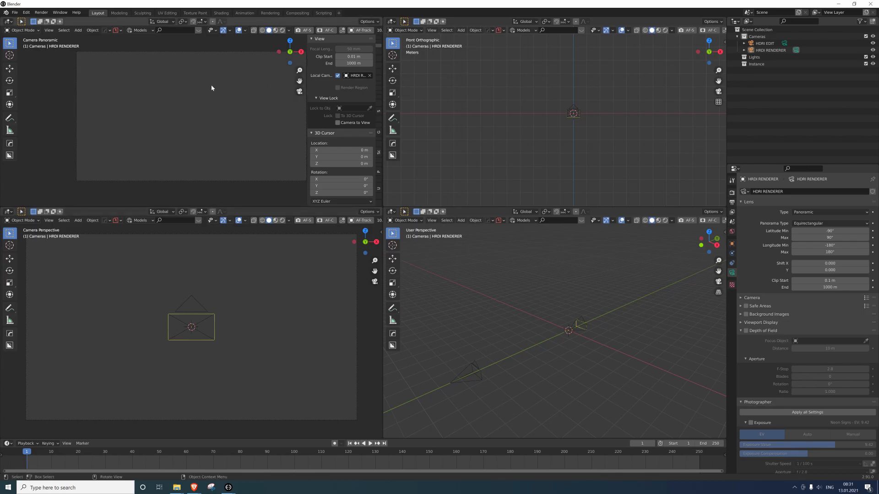
{"action": "middle_click_drag", "start_coordinate": [221, 84], "coordinate": [206, 82], "text": "shift"}
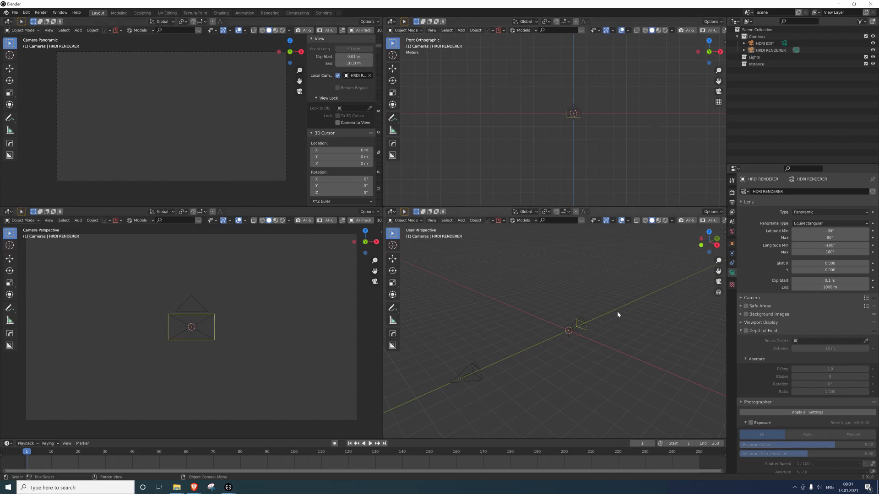
Add a mesh plane in the perspective viewport, tilt it freely with trackball rotation and move it off the origin.
{"action": "key", "text": "shift+a"}
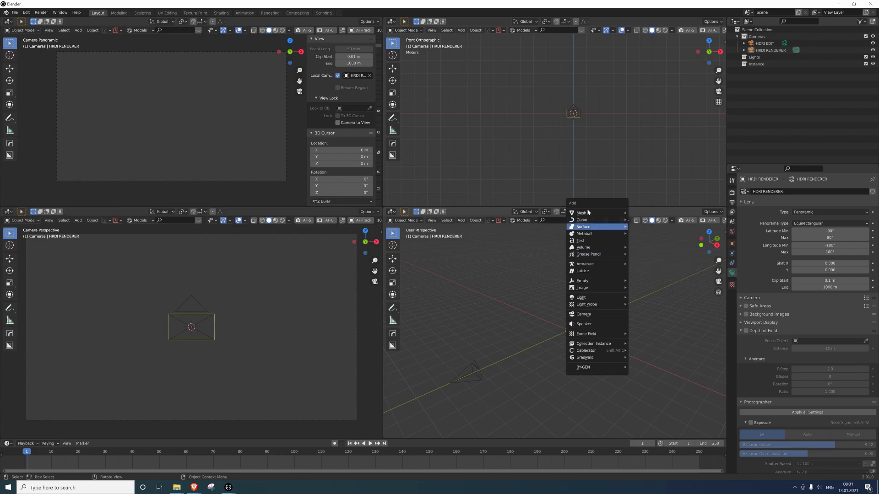
{"action": "mouse_move", "coordinate": [591, 214]}
{"action": "left_click", "coordinate": [649, 230]}
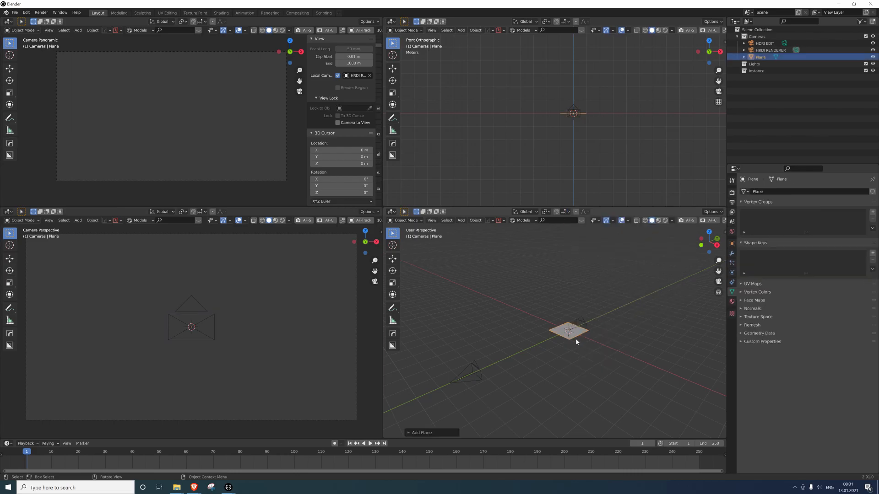
{"action": "key", "text": "r"}
{"action": "key", "text": "r"}
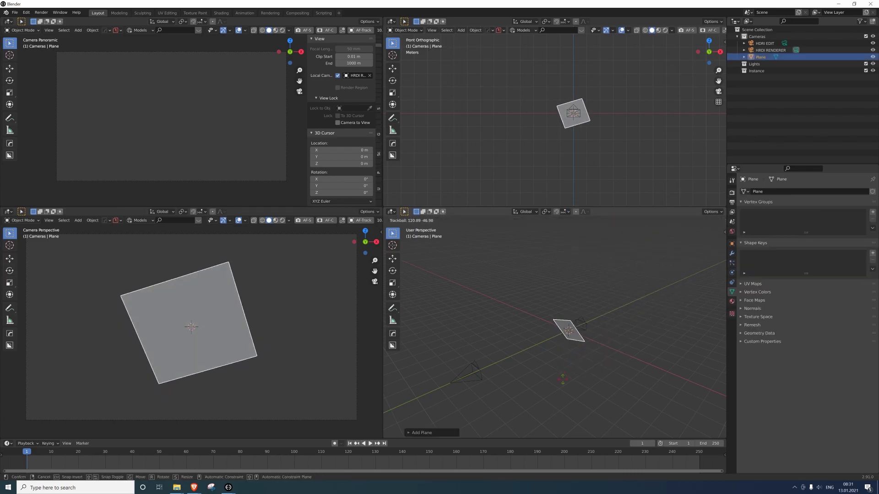
{"action": "key", "text": "Return"}
{"action": "key", "text": "g"}
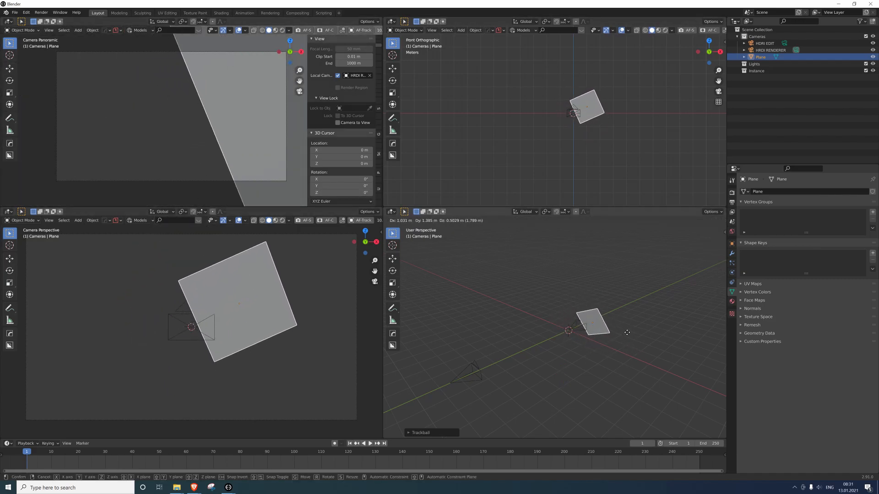
{"action": "left_click", "coordinate": [574, 329]}
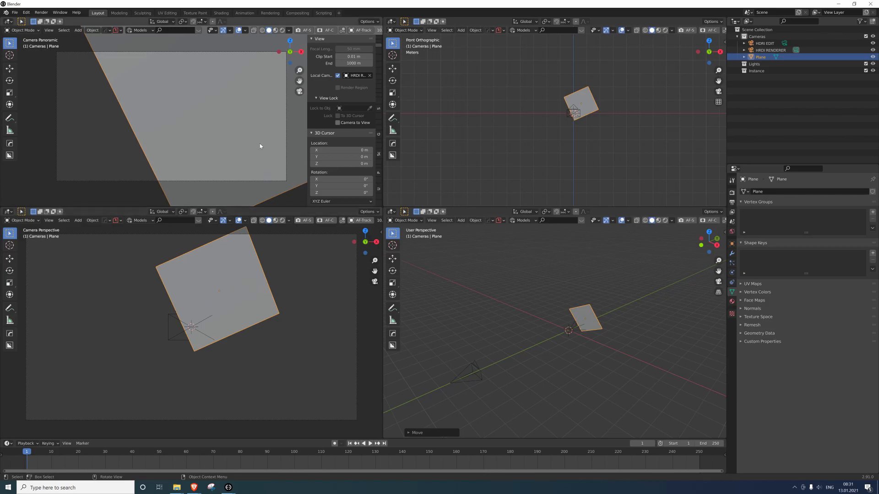
Switch the HDRI EDIT camera viewport to rendered shading, and move the plane by about -0.47 m in X and -0.56 m in Z.
{"action": "left_click", "coordinate": [283, 220]}
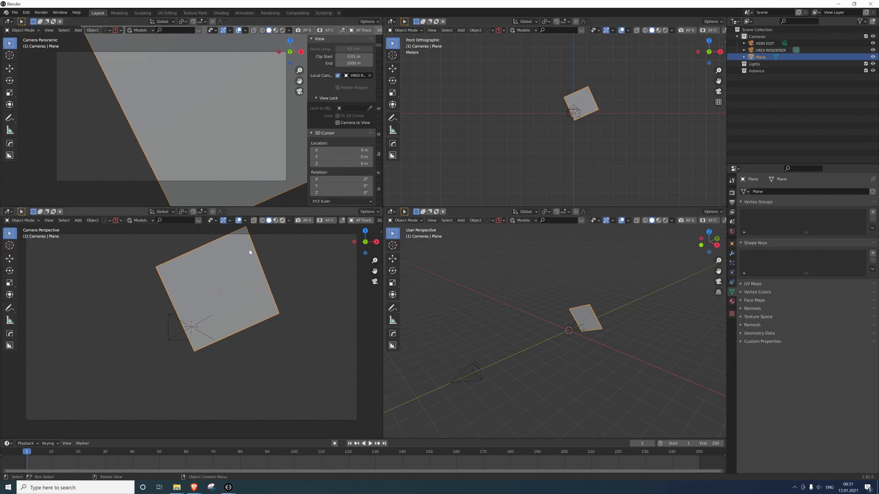
{"action": "key", "text": "g"}
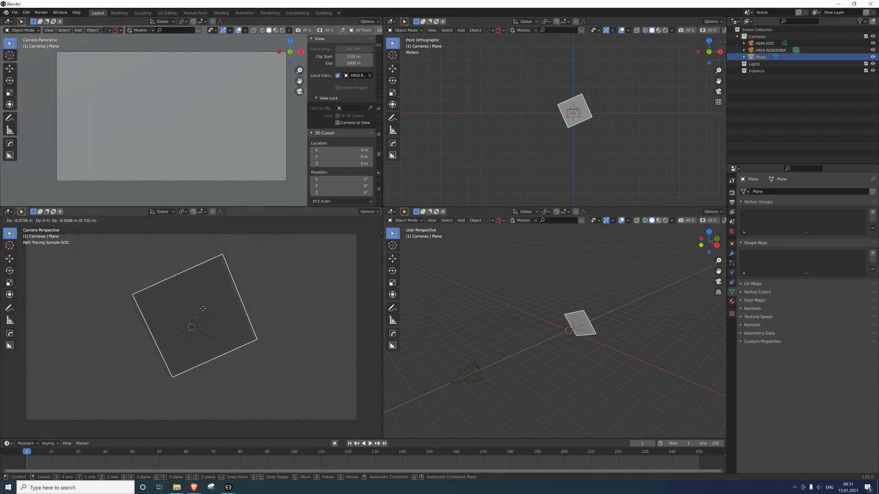
{"action": "left_click", "coordinate": [203, 309]}
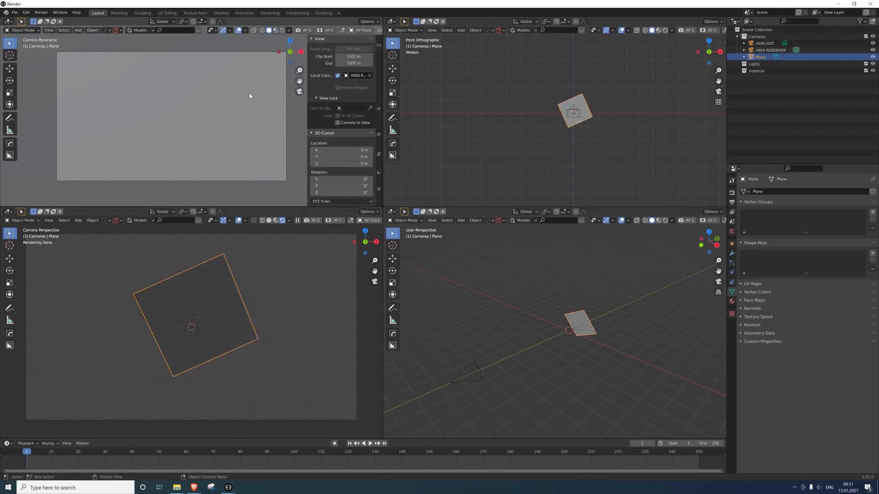
Move the plane from the Cameras collection into the Lights collection.
{"action": "left_click", "coordinate": [761, 58], "text": "ctrl"}
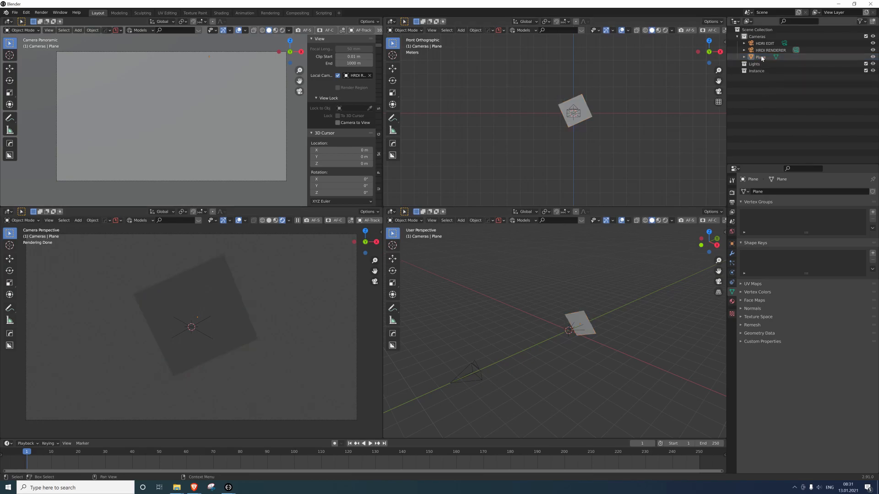
{"action": "left_click_drag", "start_coordinate": [762, 58], "coordinate": [755, 64]}
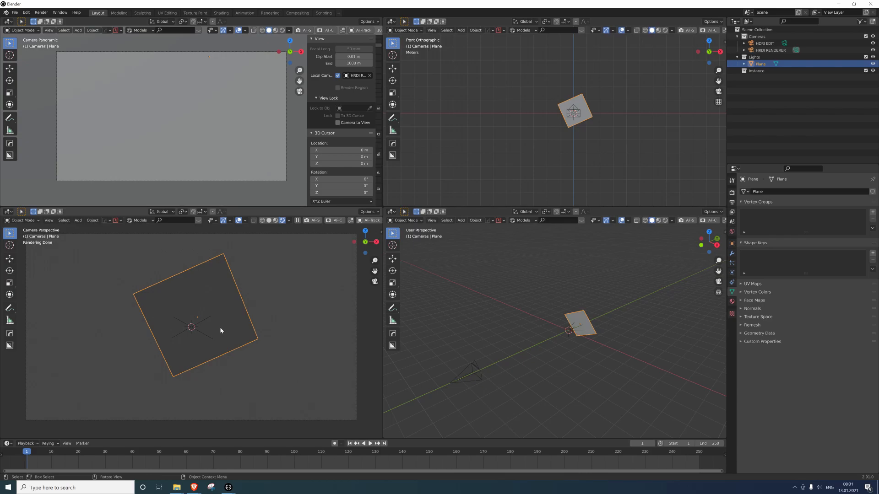
{"action": "left_click", "coordinate": [513, 300]}
{"action": "key", "text": "shift+a"}
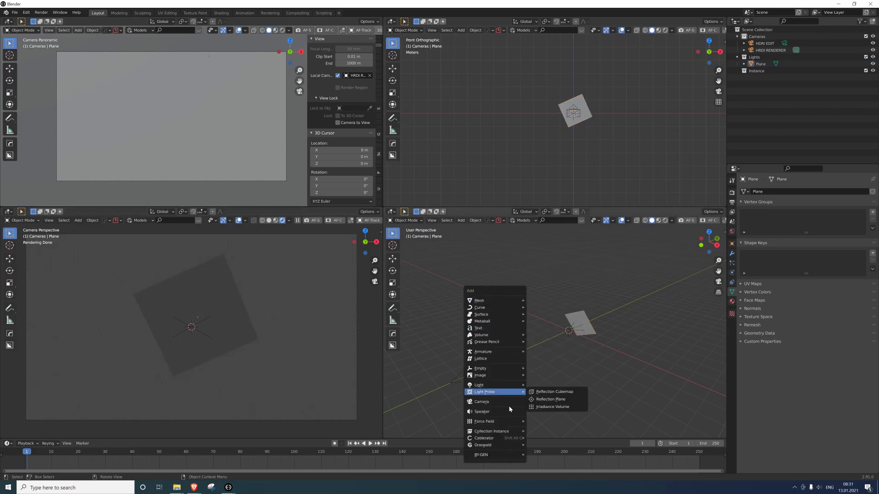
{"action": "mouse_move", "coordinate": [520, 387]}
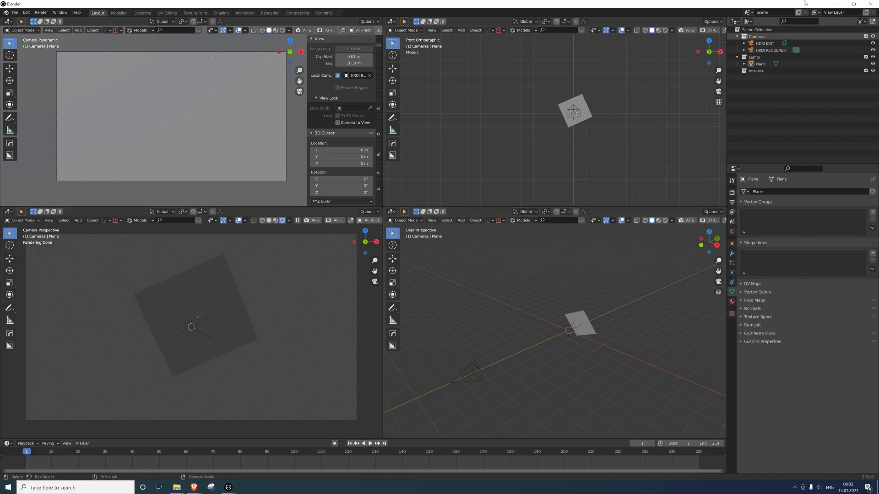
Rename the plane object in the Lights collection as Box light.
{"action": "double_click", "coordinate": [761, 64]}
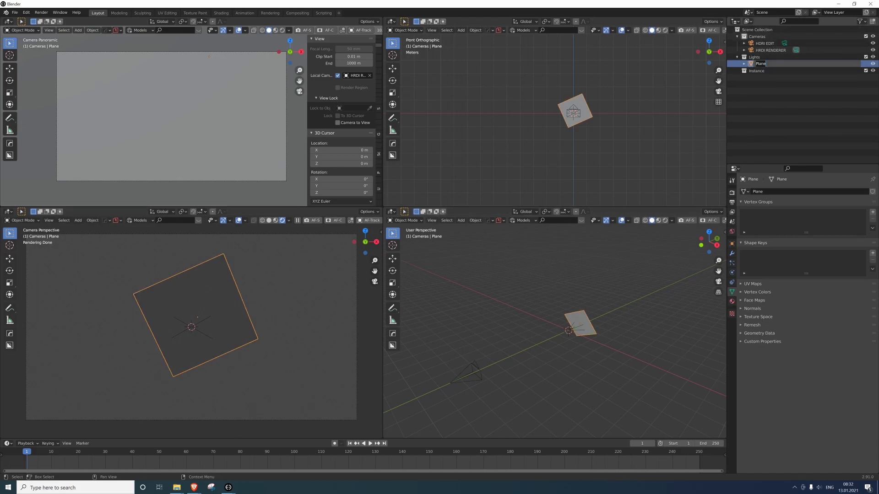
{"action": "type", "text": "Box light"}
{"action": "key", "text": "Return"}
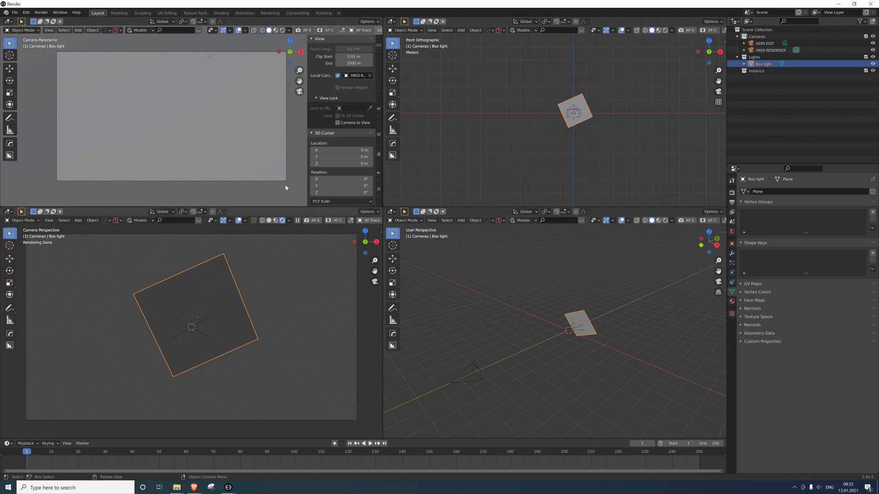
Enable local collections in the panoramic camera viewport with the Lights collection hidden, and switch that viewport to rendered shading.
{"action": "scroll", "coordinate": [360, 120], "scroll_direction": "down", "scroll_amount": 2}
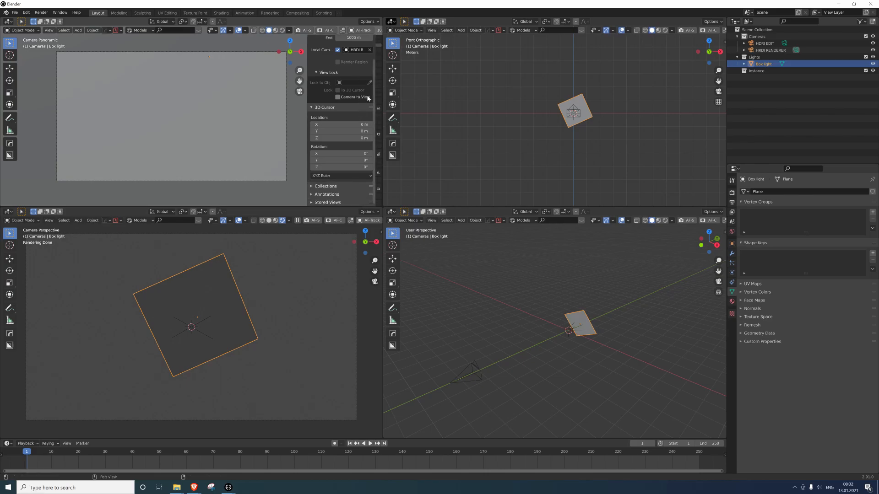
{"action": "left_click", "coordinate": [313, 186]}
{"action": "left_click", "coordinate": [335, 195]}
{"action": "scroll", "coordinate": [249, 100], "scroll_direction": "down", "scroll_amount": 3}
{"action": "scroll", "coordinate": [275, 103], "scroll_direction": "up", "scroll_amount": 6}
{"action": "scroll", "coordinate": [348, 97], "scroll_direction": "down", "scroll_amount": 3}
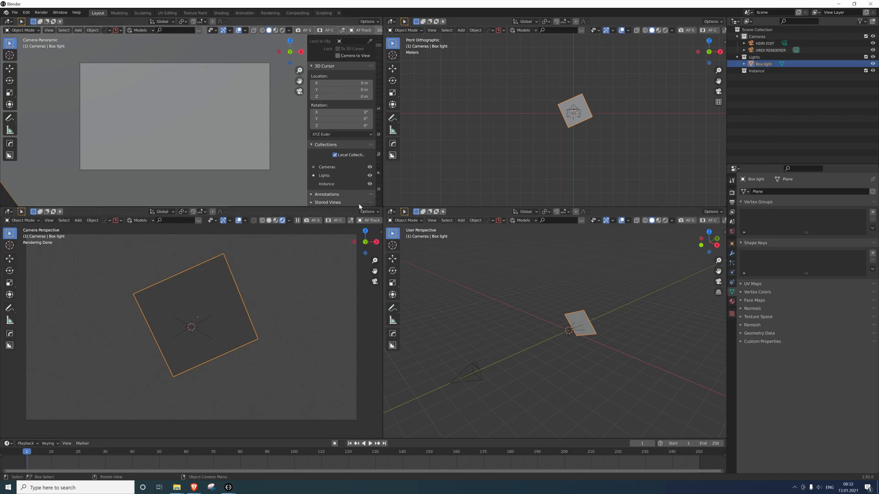
{"action": "left_click", "coordinate": [370, 176]}
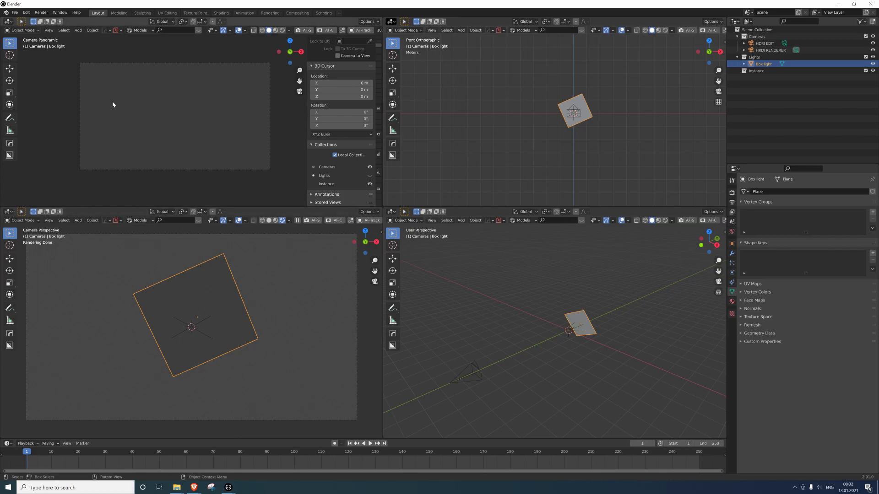
{"action": "left_click", "coordinate": [282, 31]}
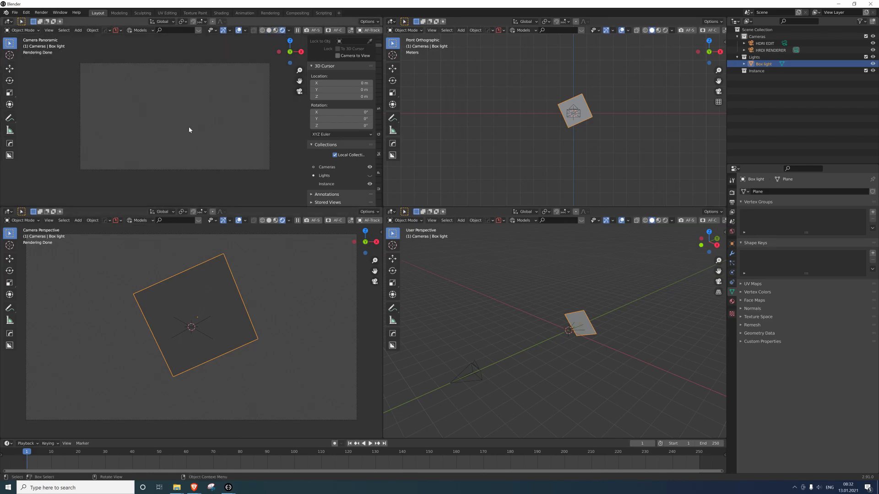
Turn the front orthographic viewport into a Shader Editor, and create world nodes with the Easy HDRI add-on.
{"action": "left_click", "coordinate": [391, 23]}
{"action": "left_click", "coordinate": [407, 80]}
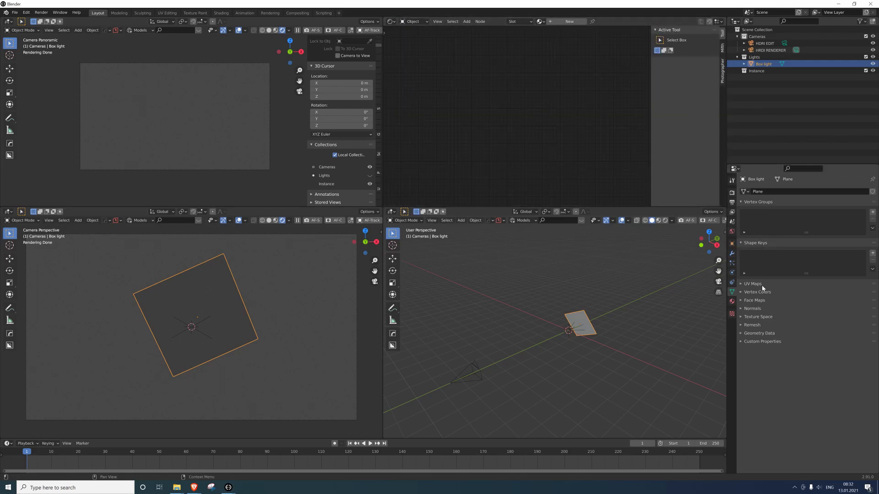
{"action": "key", "text": "n"}
{"action": "left_click", "coordinate": [724, 247]}
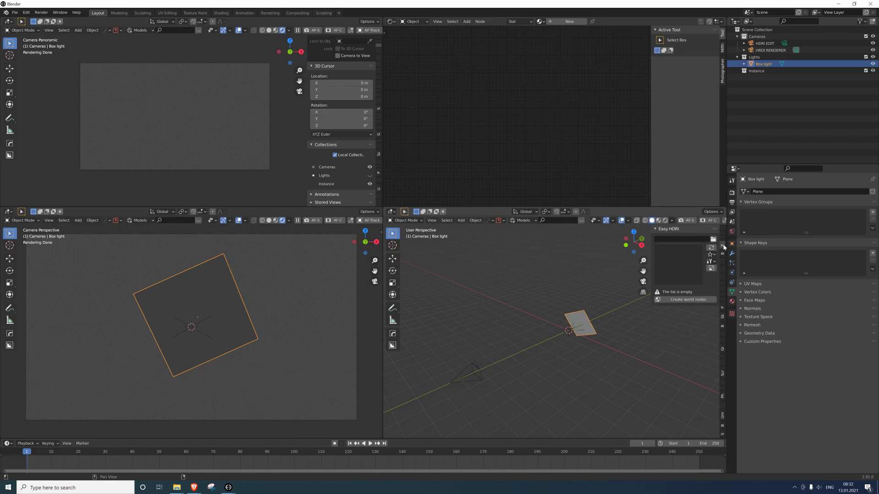
{"action": "left_click", "coordinate": [684, 299]}
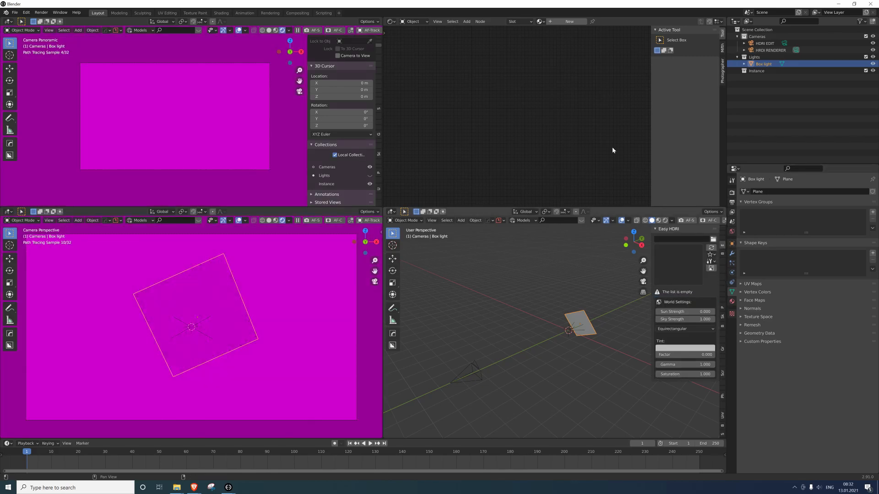
Set the Shader Editor's shader type to World and frame the EasyHDR node tree.
{"action": "left_click", "coordinate": [414, 22]}
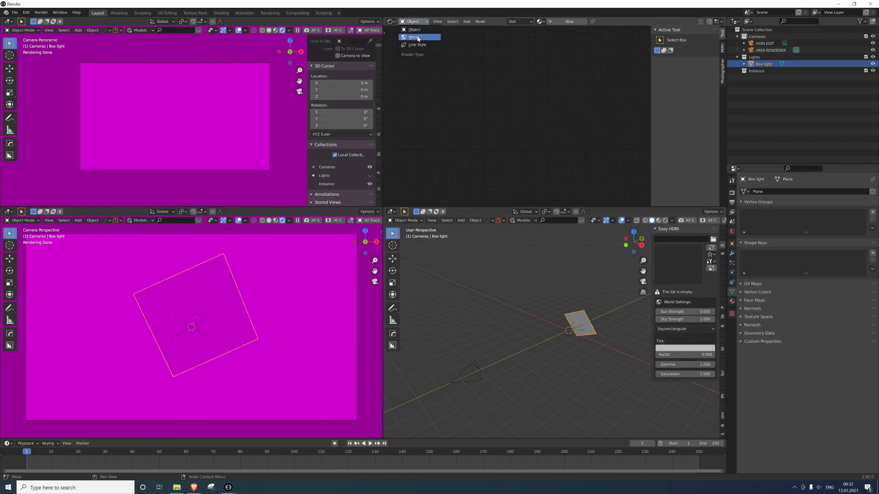
{"action": "left_click", "coordinate": [414, 36]}
{"action": "middle_click_drag", "start_coordinate": [601, 111], "coordinate": [517, 112]}
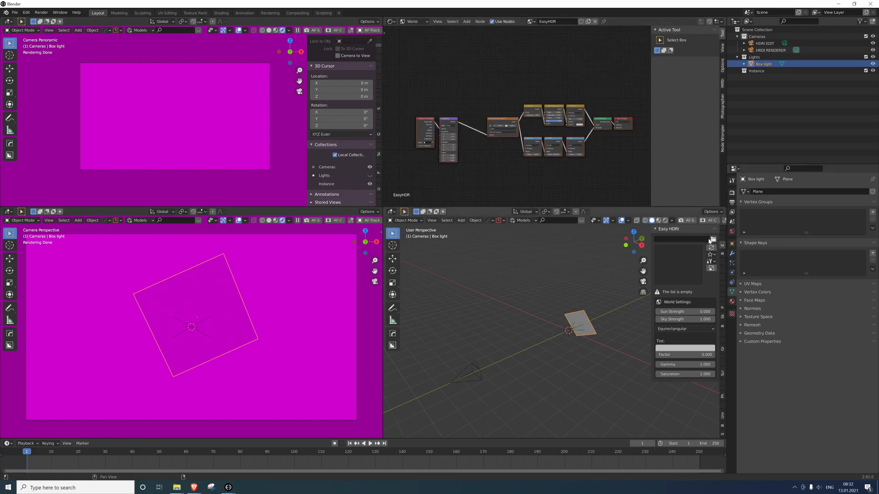
{"action": "scroll", "coordinate": [514, 152], "scroll_direction": "up", "scroll_amount": 1}
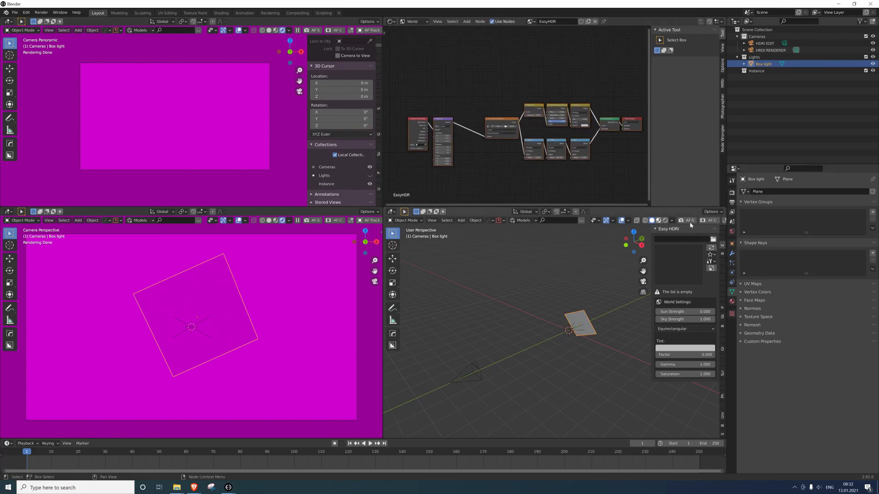
Load fnHDRI_render_10.hdr from the favourite Easy HDRI folder as the world environment image.
{"action": "left_click", "coordinate": [711, 255]}
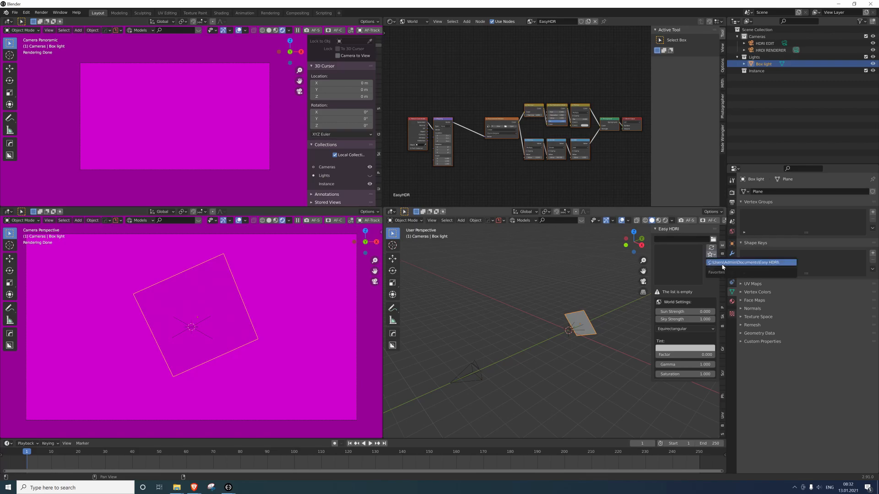
{"action": "left_click", "coordinate": [723, 264]}
{"action": "left_click", "coordinate": [677, 271]}
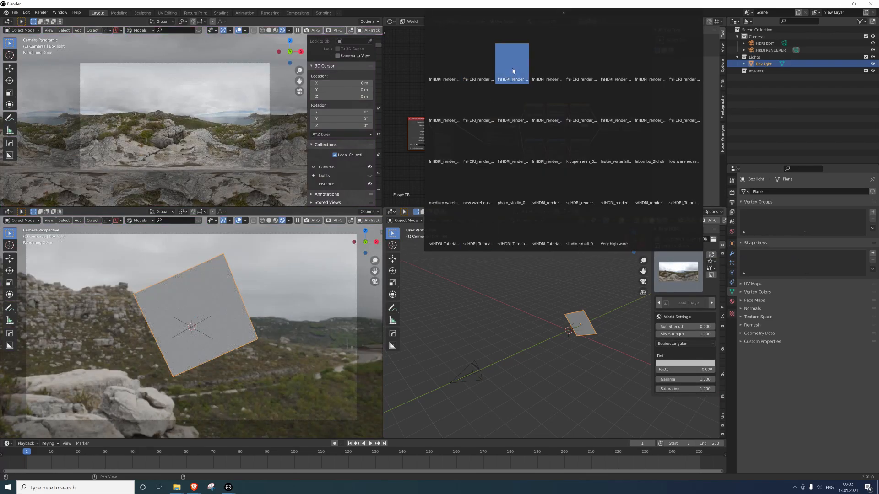
{"action": "left_click", "coordinate": [548, 69]}
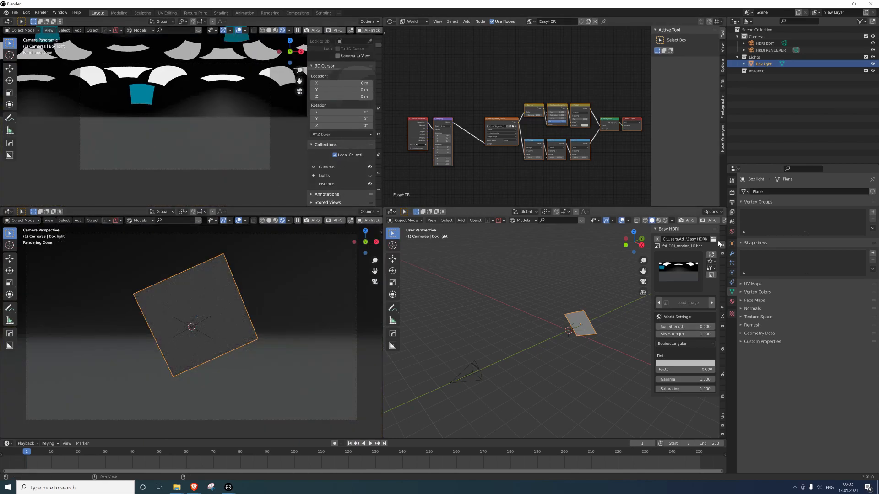
Limit the rendered area to the camera frame in the panoramic viewport with a render region.
{"action": "key", "text": "ctrl+b"}
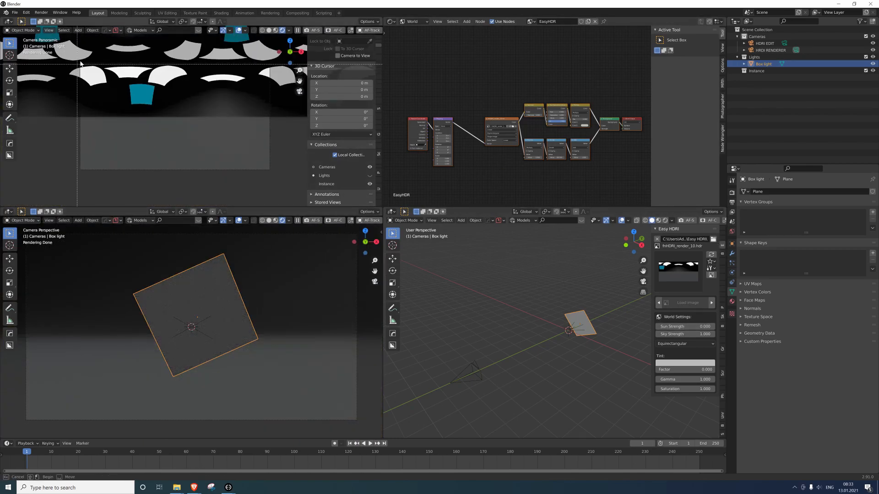
{"action": "left_click_drag", "start_coordinate": [79, 60], "coordinate": [271, 174]}
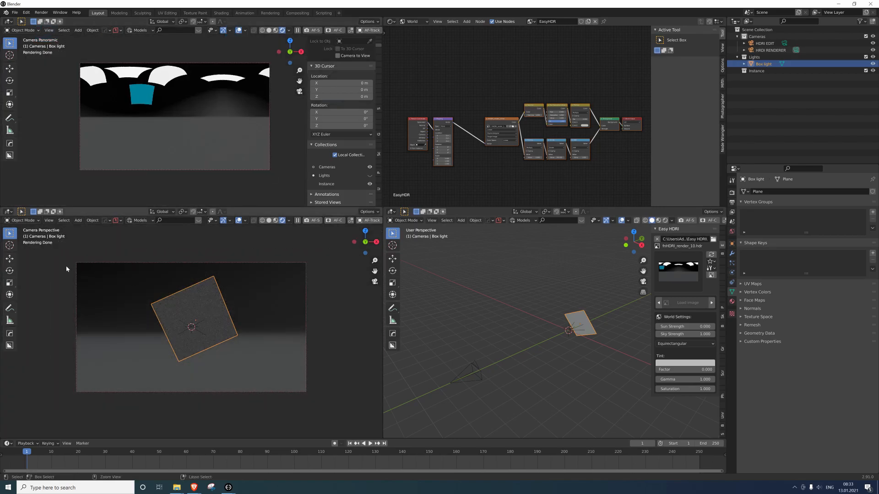
{"action": "scroll", "coordinate": [213, 132], "scroll_direction": "up", "scroll_amount": 1}
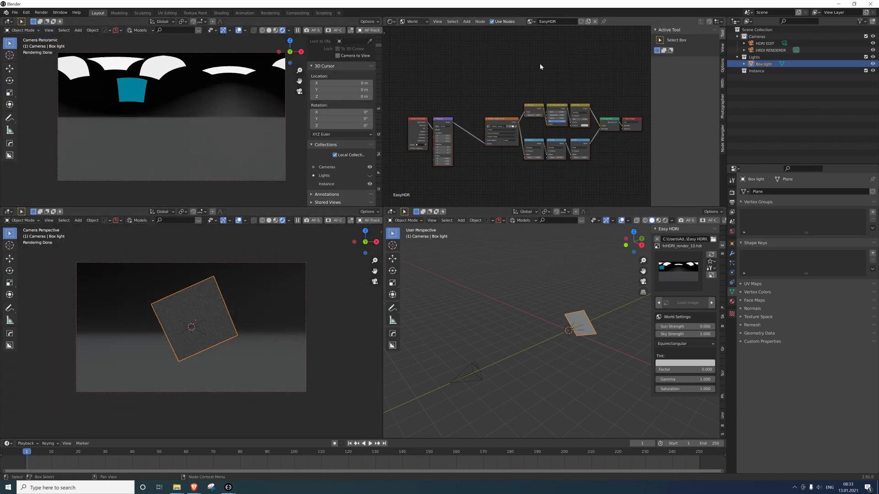
Duplicate the world's Background node and place the copy just below the original.
{"action": "middle_click_drag", "start_coordinate": [597, 130], "coordinate": [569, 97]}
{"action": "key", "text": "shift+d"}
{"action": "left_click", "coordinate": [572, 127]}
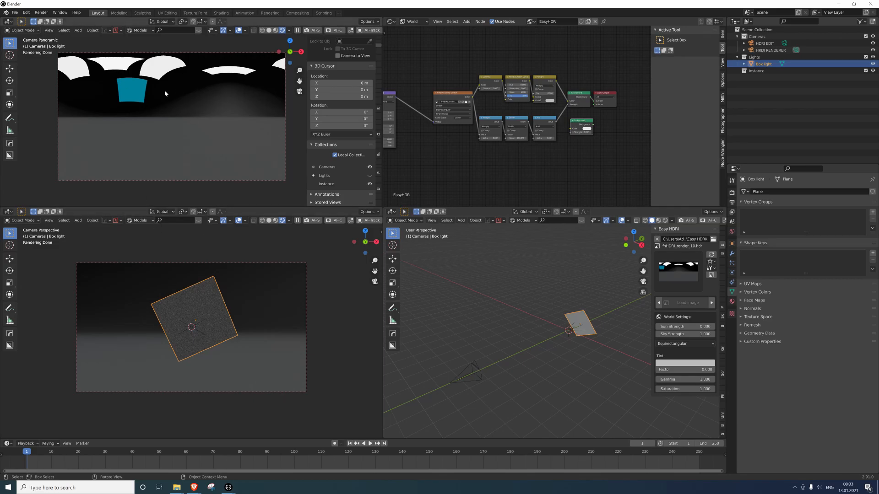
Search the online model library for shoes and import the Leather shoes model.
{"action": "left_click", "coordinate": [447, 304]}
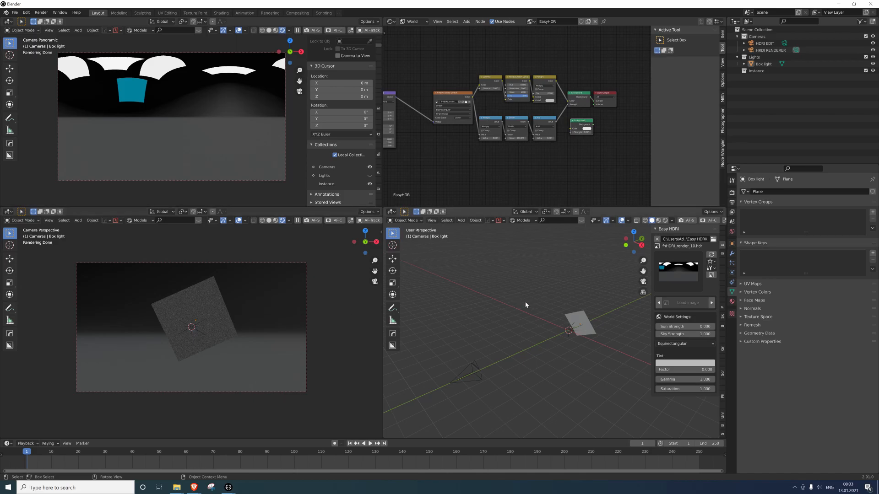
{"action": "left_click", "coordinate": [722, 437]}
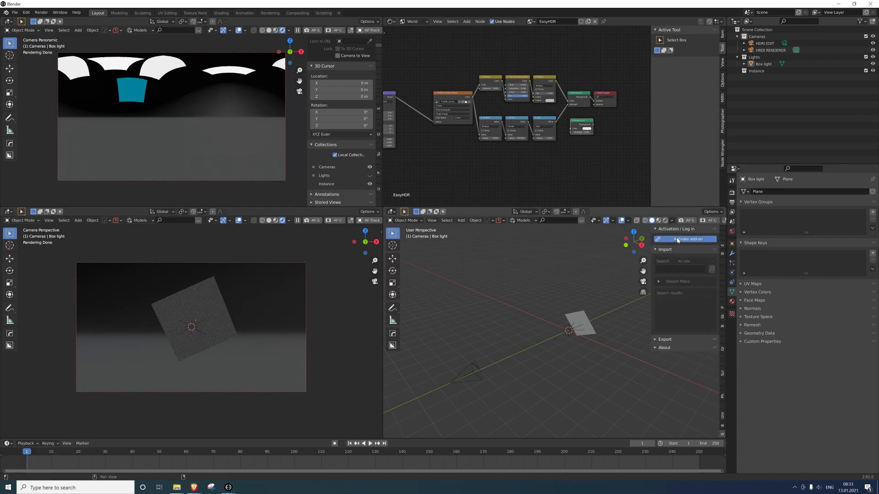
{"action": "left_click", "coordinate": [673, 271]}
{"action": "type", "text": "shoes"}
{"action": "key", "text": "Return"}
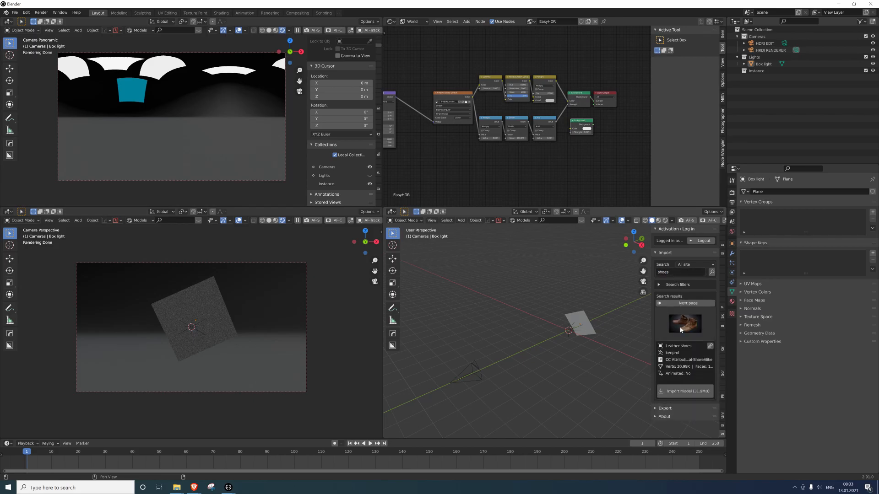
{"action": "left_click", "coordinate": [687, 310]}
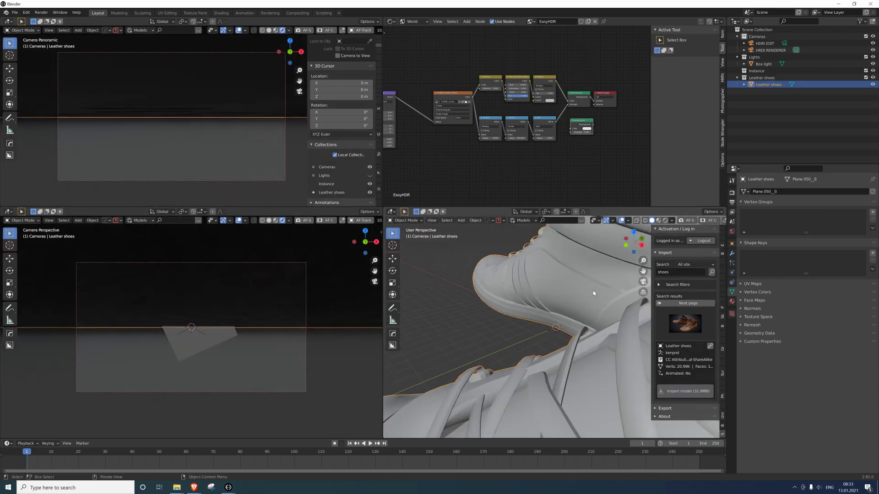
{"action": "key", "text": "s"}
{"action": "left_click", "coordinate": [549, 330]}
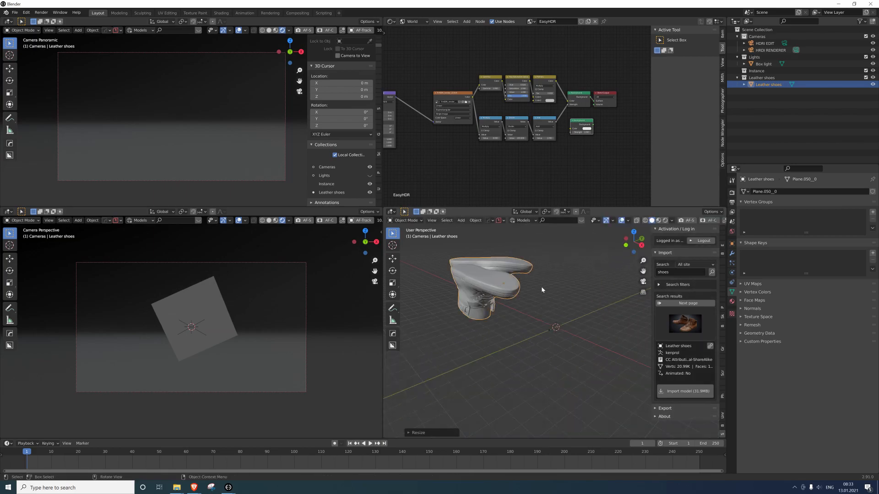
{"action": "key", "text": "ctrl+z"}
Scale the imported leather shoes down and move them onto the world origin as seen from the front.
{"action": "key", "text": "s"}
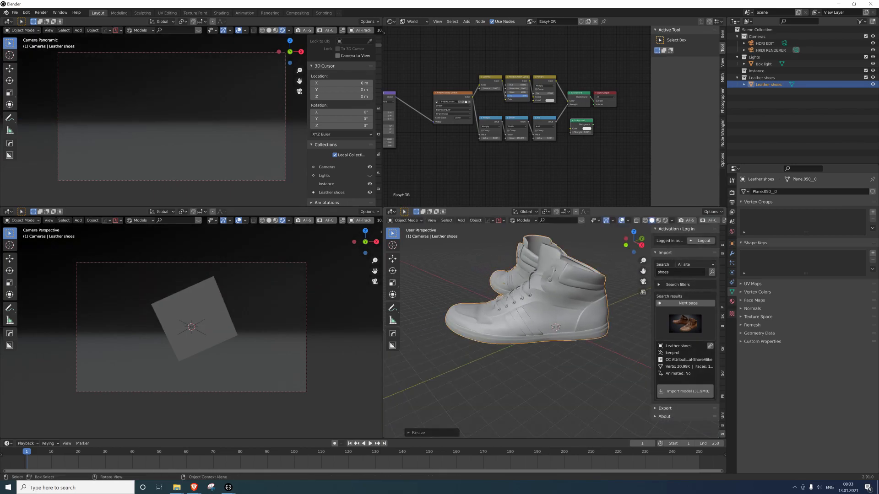
{"action": "left_click", "coordinate": [545, 282]}
{"action": "key", "text": "KP_1"}
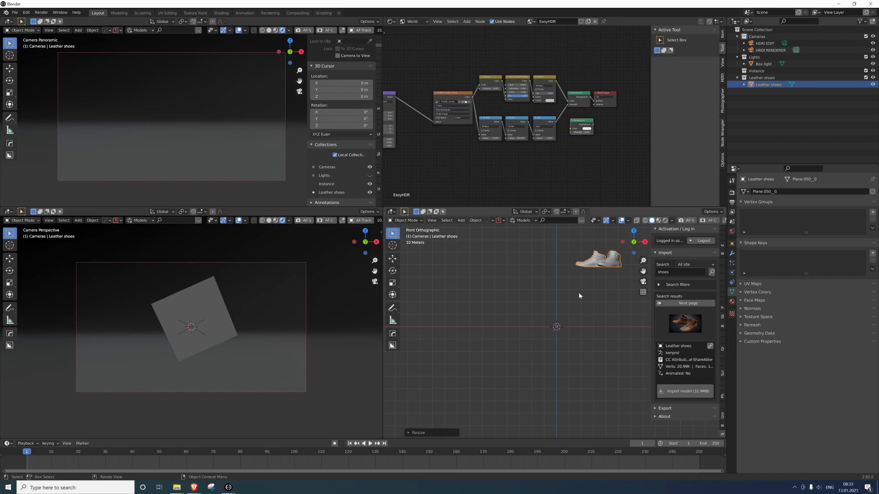
{"action": "key", "text": "g"}
{"action": "left_click", "coordinate": [553, 350]}
{"action": "scroll", "coordinate": [568, 341], "scroll_direction": "up", "scroll_amount": 5}
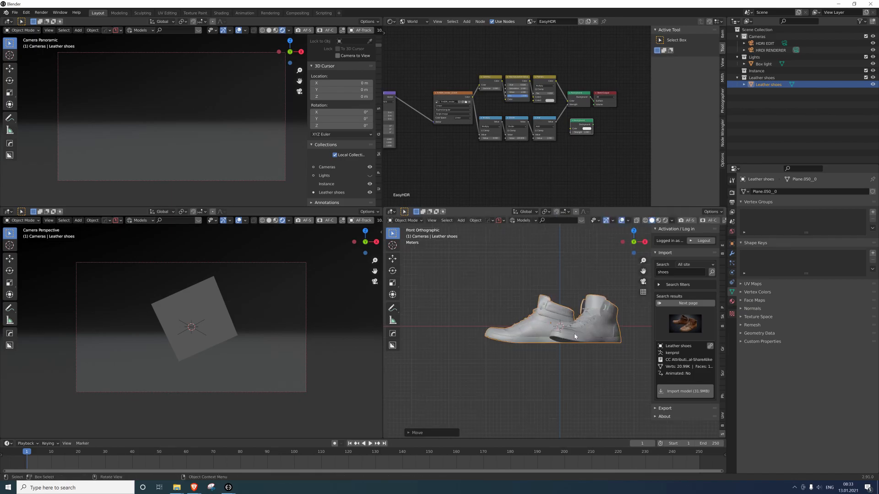
Move the shoes along the depth axis to the world origin and scale them down to fit the perspective camera frame.
{"action": "key", "text": "KP_3"}
{"action": "scroll", "coordinate": [490, 314], "scroll_direction": "down", "scroll_amount": 4}
{"action": "key", "text": "g"}
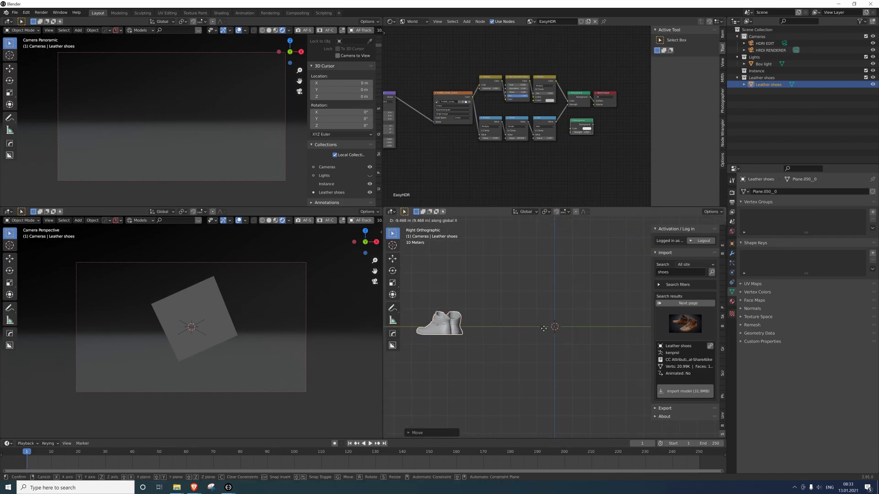
{"action": "left_click", "coordinate": [640, 328]}
{"action": "key", "text": "s"}
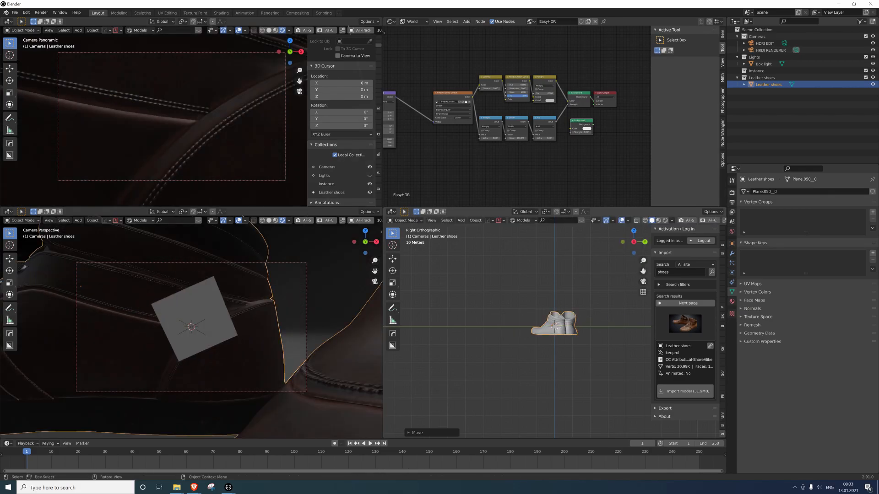
{"action": "left_click", "coordinate": [561, 321]}
Centre the shoes in the perspective camera frame by shifting them in the front view and farther back in the top view.
{"action": "key", "text": "KP_1"}
{"action": "scroll", "coordinate": [562, 322], "scroll_direction": "up", "scroll_amount": 3}
{"action": "key", "text": "shift+d"}
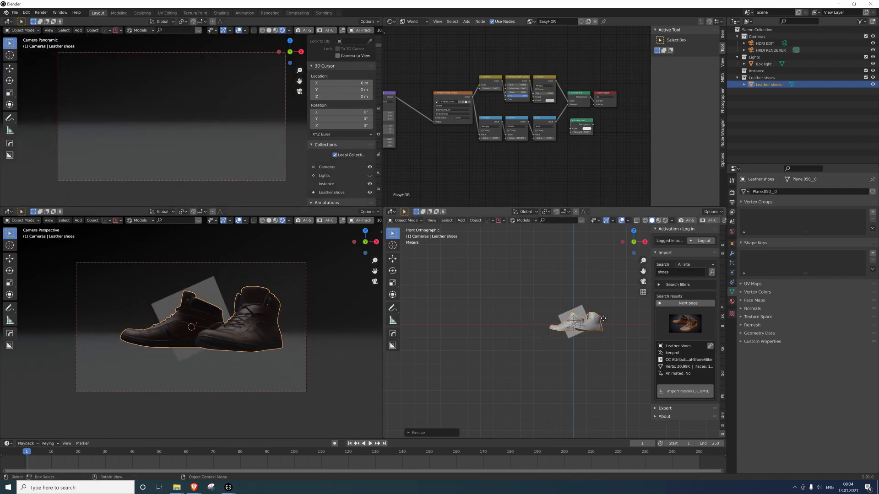
{"action": "left_click", "coordinate": [594, 319]}
{"action": "key", "text": "KP_7"}
{"action": "scroll", "coordinate": [594, 319], "scroll_direction": "up", "scroll_amount": 2}
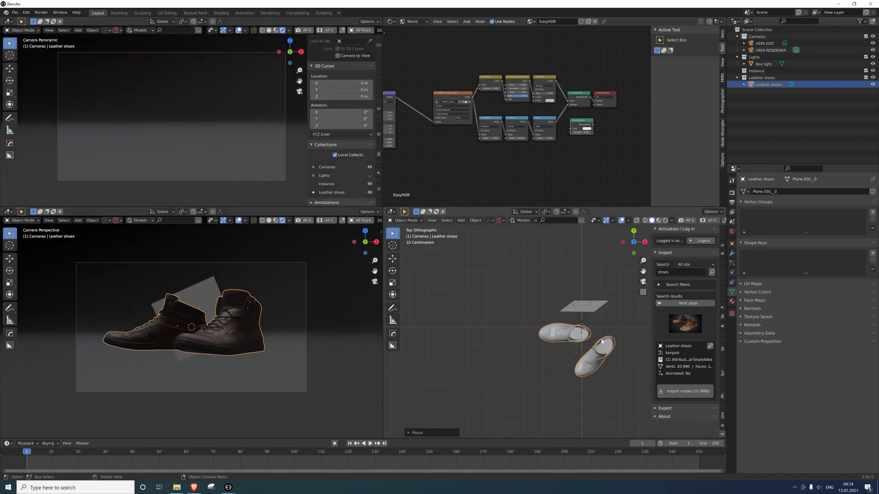
{"action": "key", "text": "g"}
{"action": "left_click", "coordinate": [601, 323]}
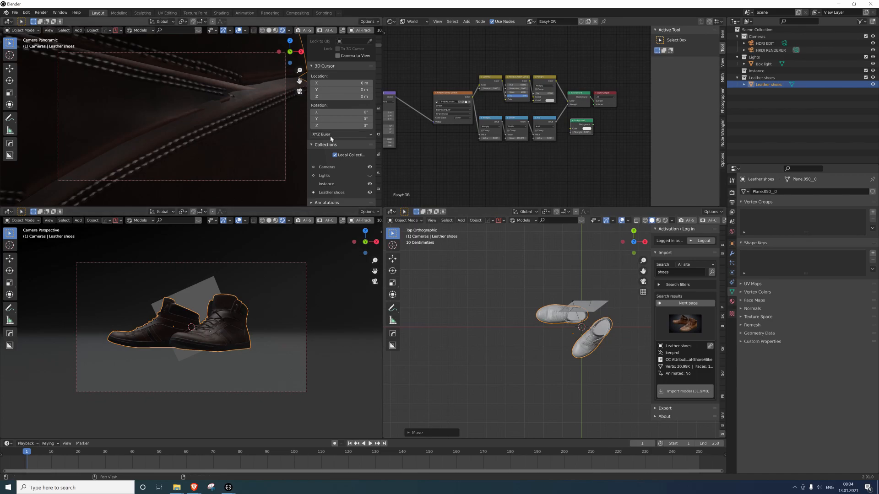
Hide the Leather shoes collection in the panoramic camera viewport only.
{"action": "scroll", "coordinate": [348, 147], "scroll_direction": "down", "scroll_amount": 1}
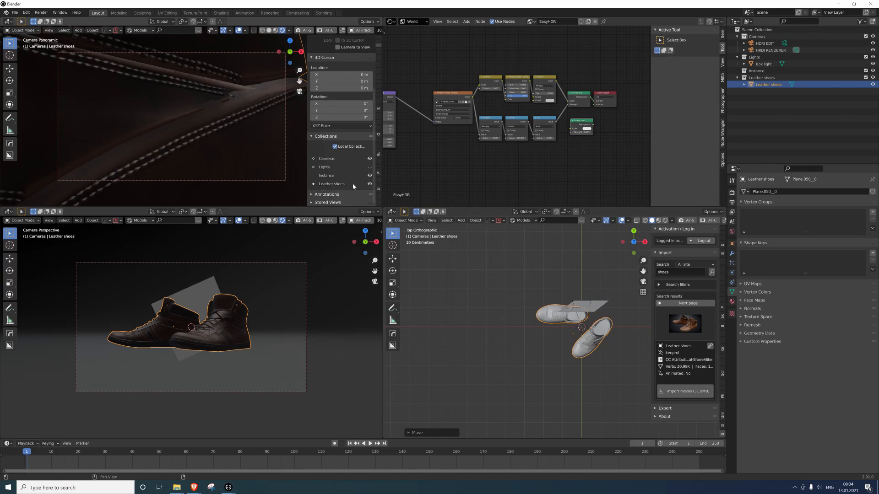
{"action": "left_click", "coordinate": [370, 184]}
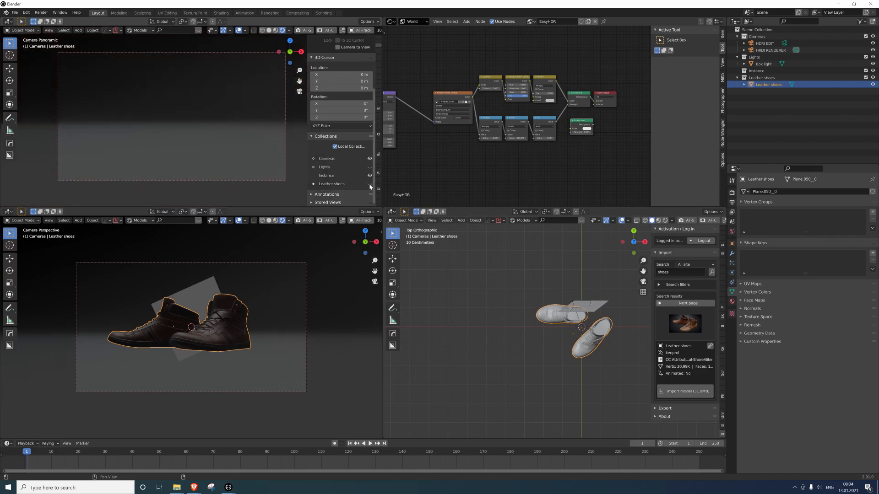
{"action": "scroll", "coordinate": [167, 297], "scroll_direction": "up", "scroll_amount": 3}
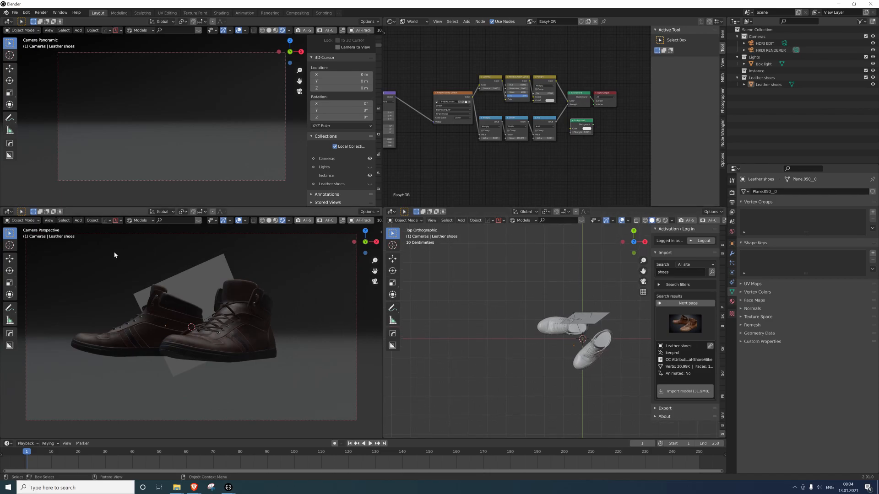
Move the Box light plane farther behind the shoes in the top view.
{"action": "left_click", "coordinate": [202, 293]}
{"action": "scroll", "coordinate": [593, 305], "scroll_direction": "down", "scroll_amount": 2}
{"action": "key", "text": "g"}
{"action": "left_click", "coordinate": [585, 289]}
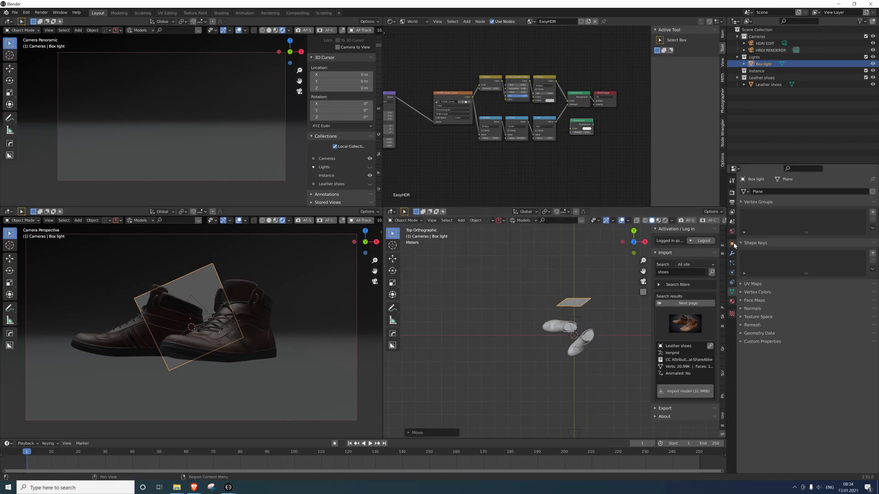
Give the Box light a new material with an Emission surface and a strength of 10.
{"action": "left_click", "coordinate": [732, 301]}
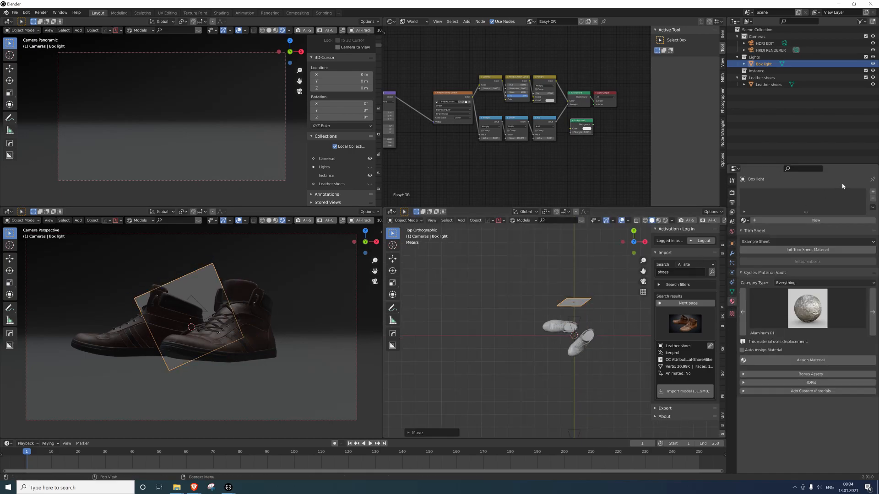
{"action": "left_click", "coordinate": [807, 221]}
{"action": "left_click", "coordinate": [824, 261]}
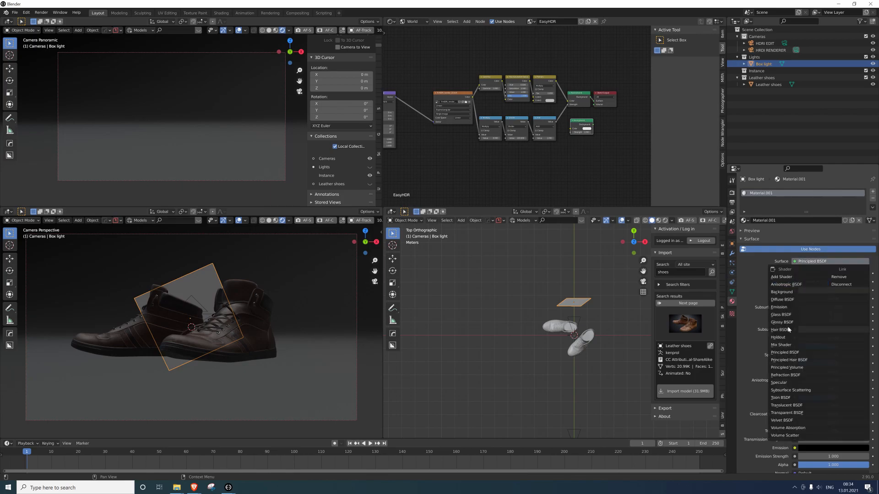
{"action": "left_click", "coordinate": [779, 308]}
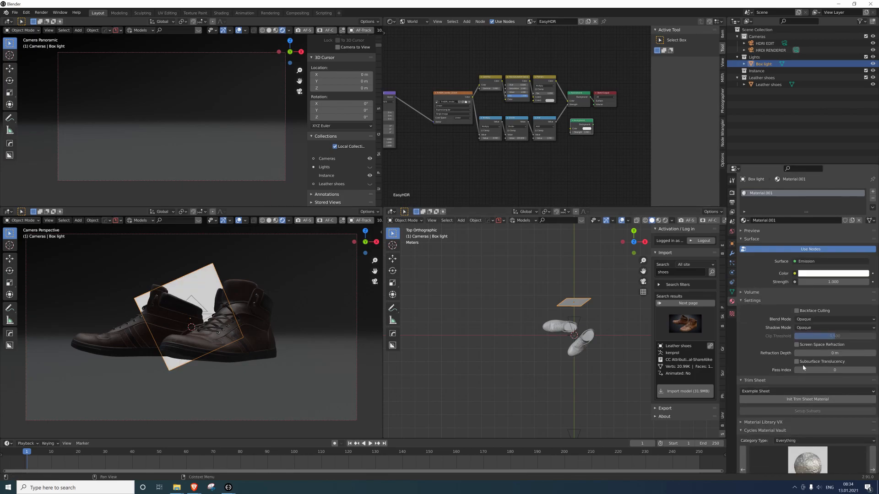
{"action": "left_click", "coordinate": [829, 284]}
{"action": "key", "text": "Return"}
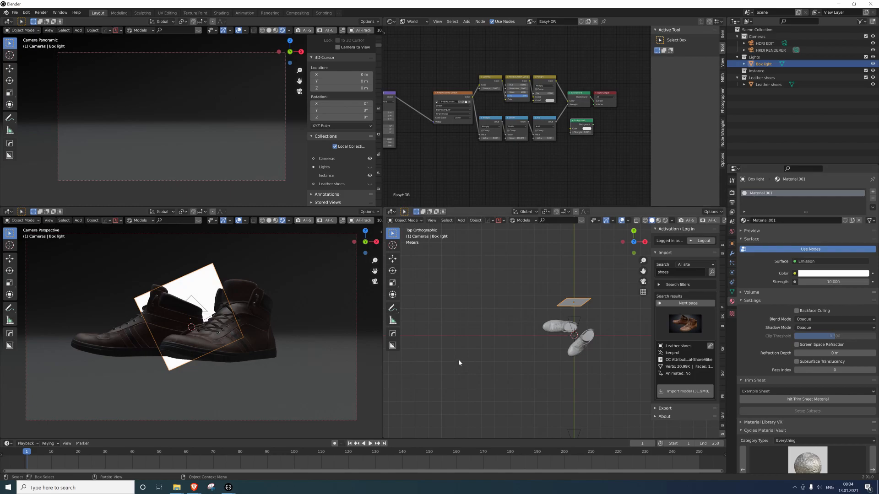
Rotate the Box light freely and move it diagonally behind the shoes.
{"action": "key", "text": "r"}
{"action": "key", "text": "r"}
{"action": "left_click", "coordinate": [588, 298]}
{"action": "key", "text": "g"}
{"action": "left_click", "coordinate": [552, 257]}
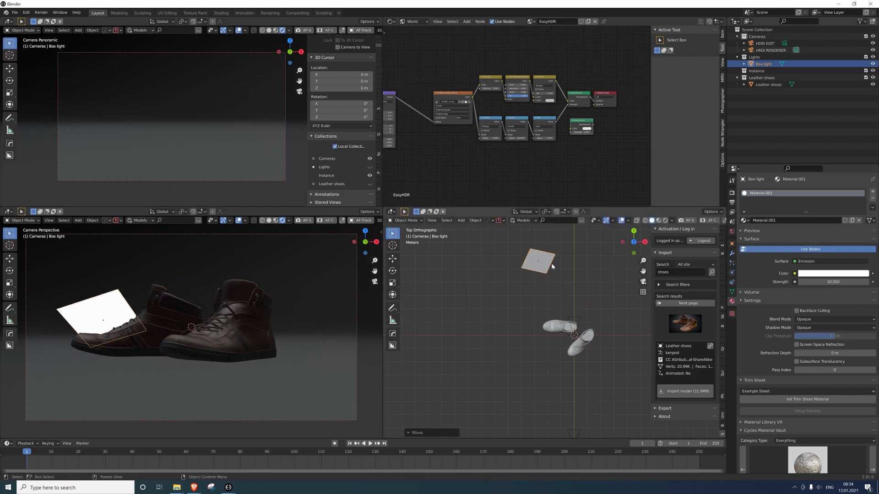
Scale the Box light up and move it higher and closer to the shoes.
{"action": "key", "text": "s"}
{"action": "left_click", "coordinate": [569, 250]}
{"action": "middle_click_drag", "start_coordinate": [570, 251], "coordinate": [593, 275]}
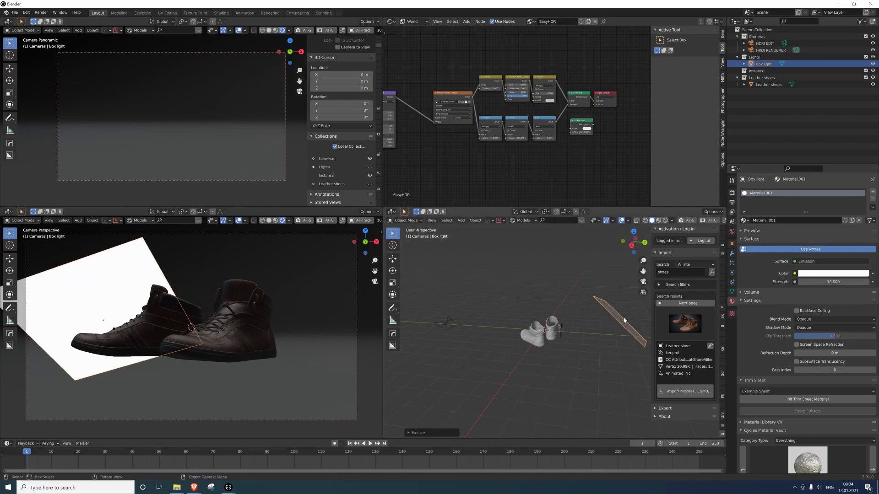
{"action": "key", "text": "g"}
{"action": "left_click", "coordinate": [575, 276]}
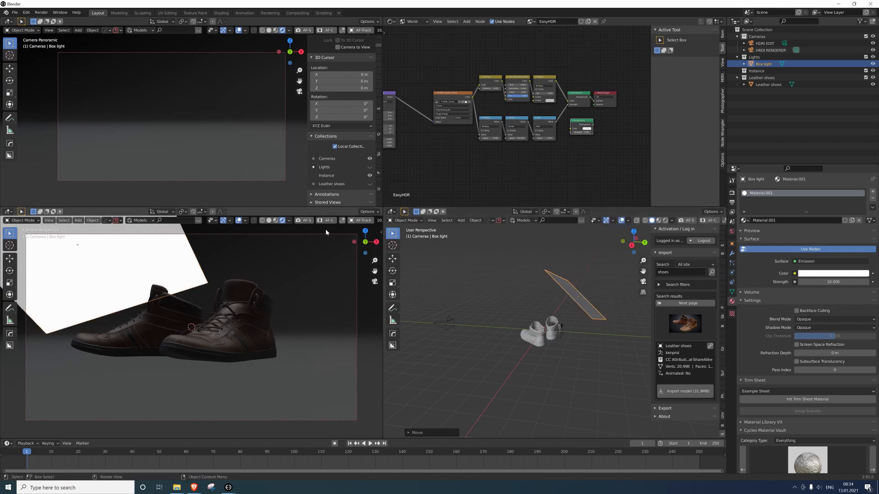
Move the Box light between the camera and the shoes, and rotate it freely to an upright tilt.
{"action": "key", "text": "r"}
{"action": "key", "text": "r"}
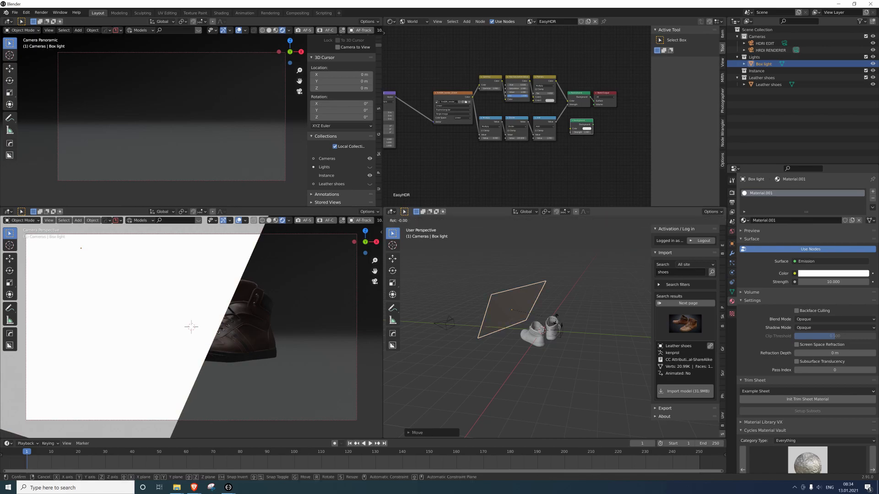
{"action": "left_click", "coordinate": [593, 346]}
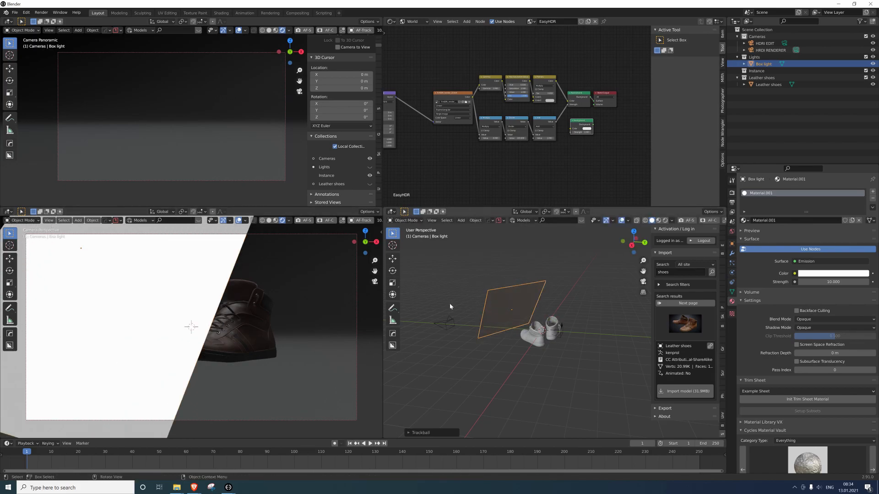
Show the collections list in the HDRI EDIT camera view's sidebar and hide the Lights collection.
{"action": "key", "text": "n"}
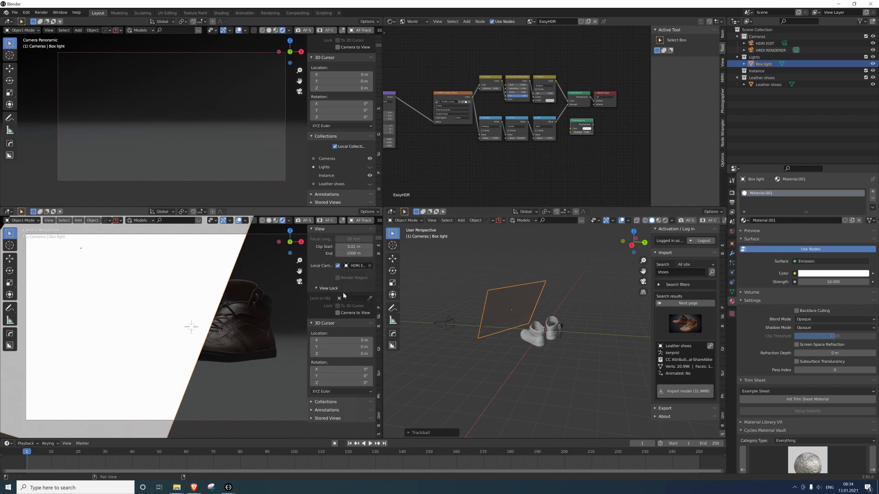
{"action": "left_click", "coordinate": [313, 403]}
{"action": "scroll", "coordinate": [313, 403], "scroll_direction": "down", "scroll_amount": 3}
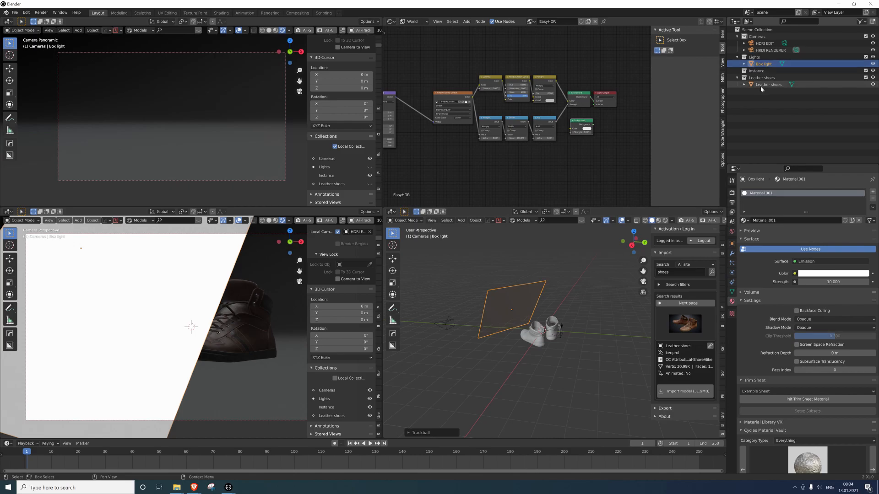
{"action": "left_click", "coordinate": [370, 399]}
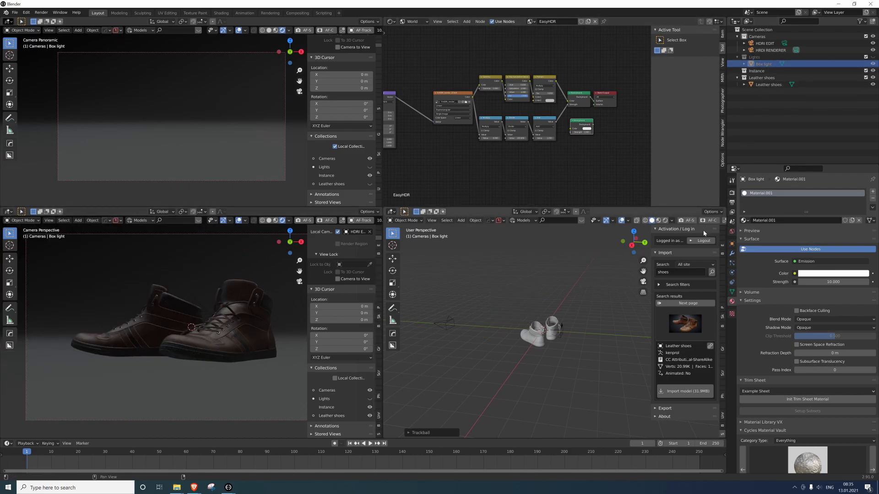
Connect the separate lower Background node to the Surface input of the World Output.
{"action": "left_click", "coordinate": [590, 130]}
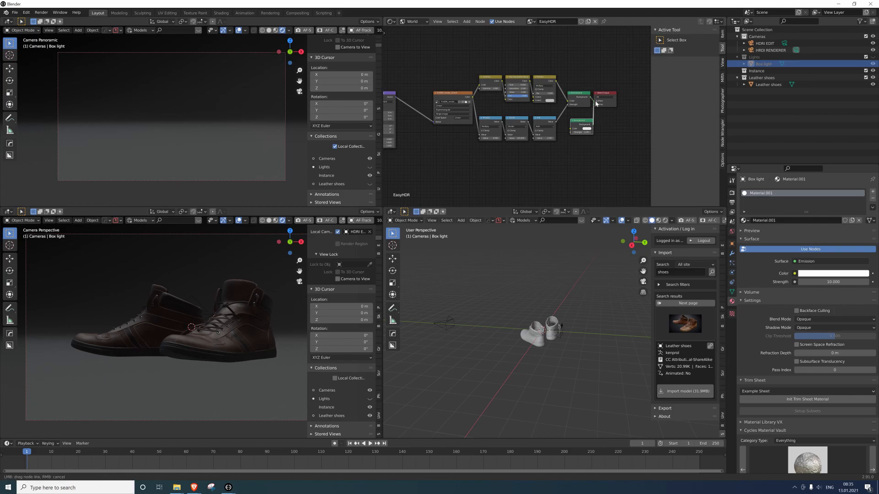
{"action": "left_click_drag", "start_coordinate": [608, 101], "coordinate": [610, 107]}
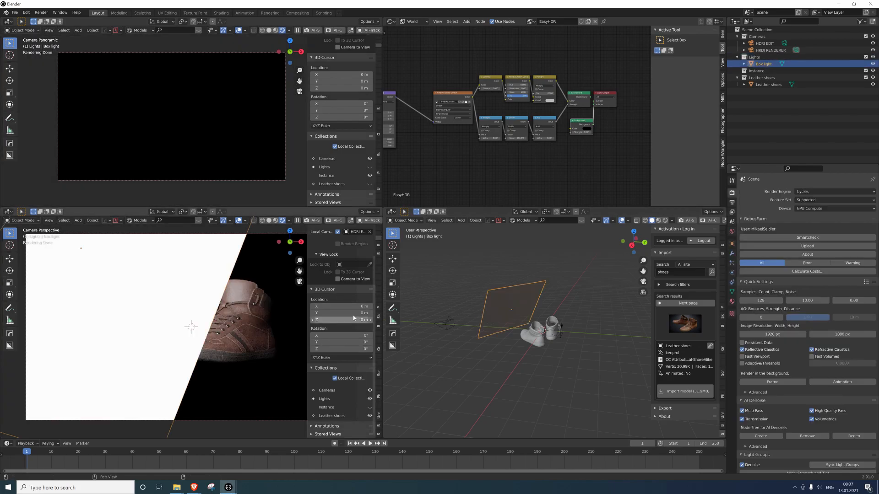
Set the Lights collection to Indirect Only in the view layer.
{"action": "right_click", "coordinate": [757, 59]}
{"action": "mouse_move", "coordinate": [722, 115]}
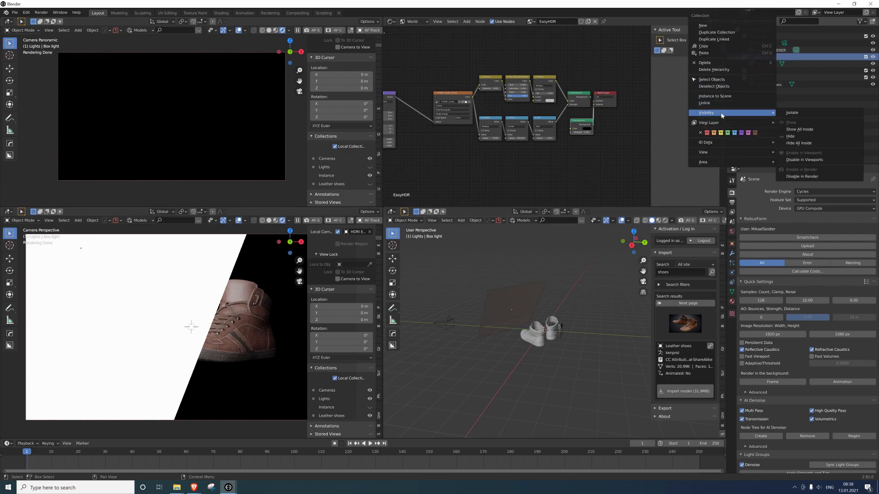
{"action": "mouse_move", "coordinate": [751, 122]}
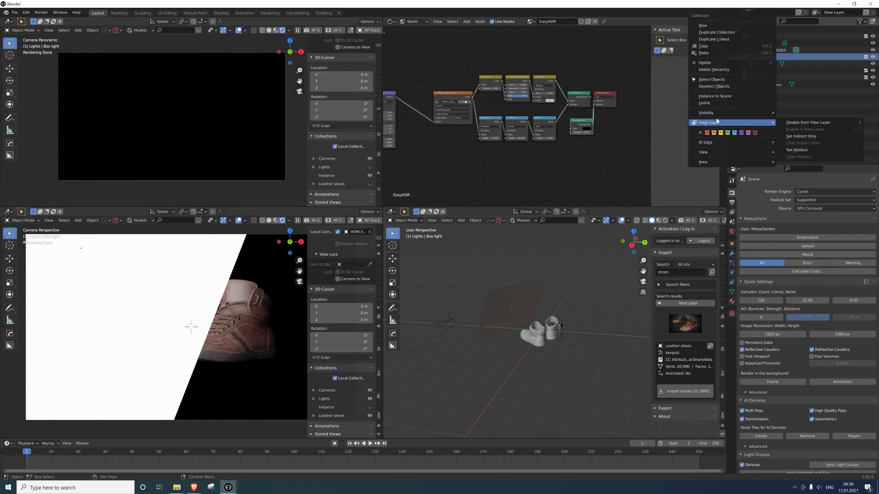
{"action": "left_click", "coordinate": [799, 137]}
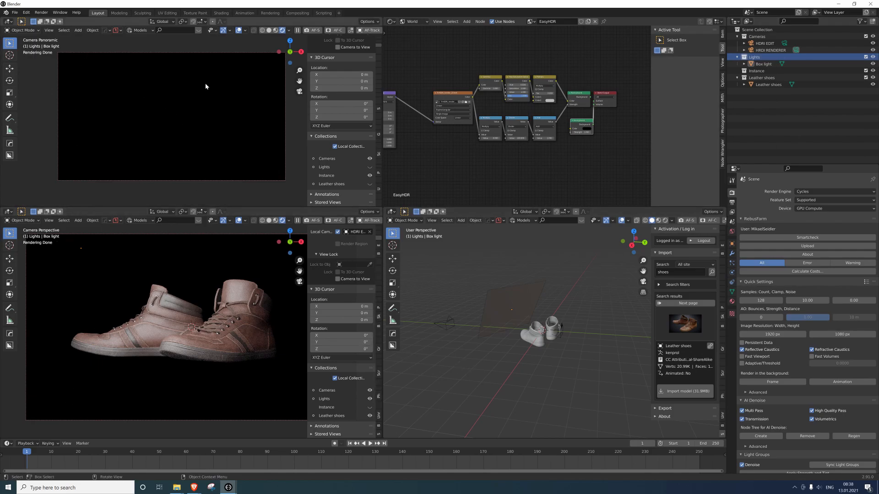
Clear the Indirect Only setting from the Lights collection.
{"action": "right_click", "coordinate": [754, 57]}
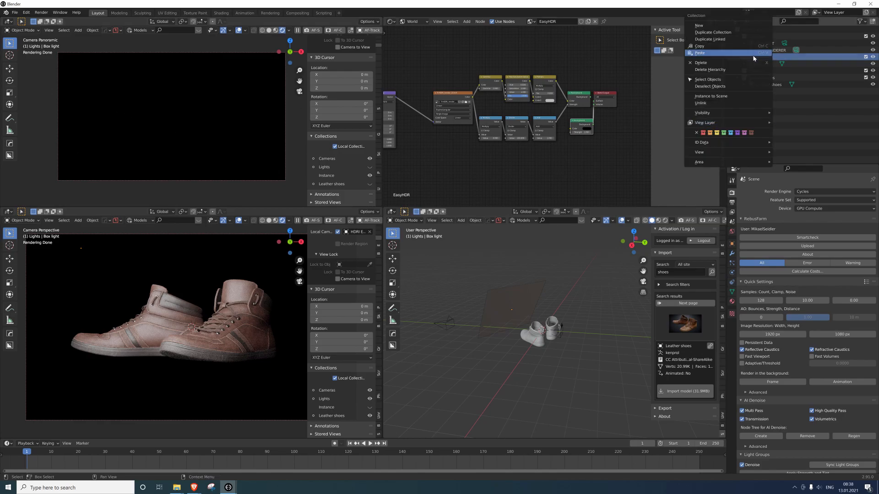
{"action": "mouse_move", "coordinate": [751, 122]}
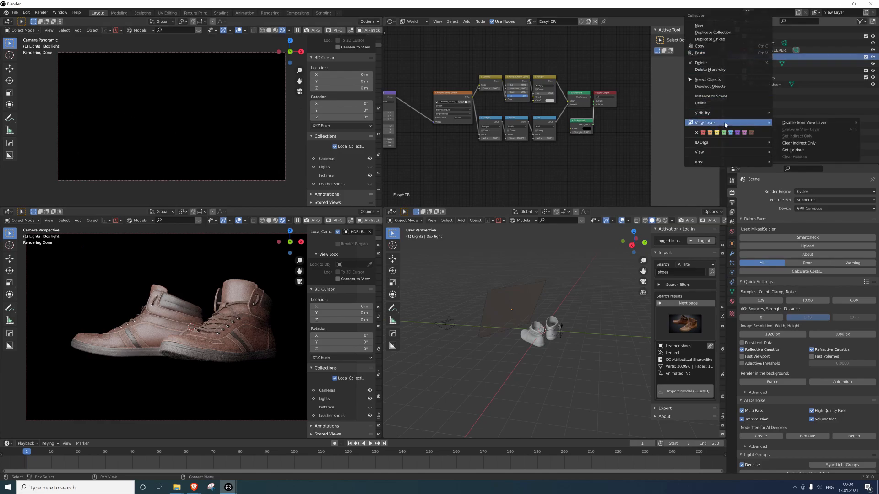
{"action": "left_click", "coordinate": [807, 137]}
{"action": "right_click", "coordinate": [751, 56]}
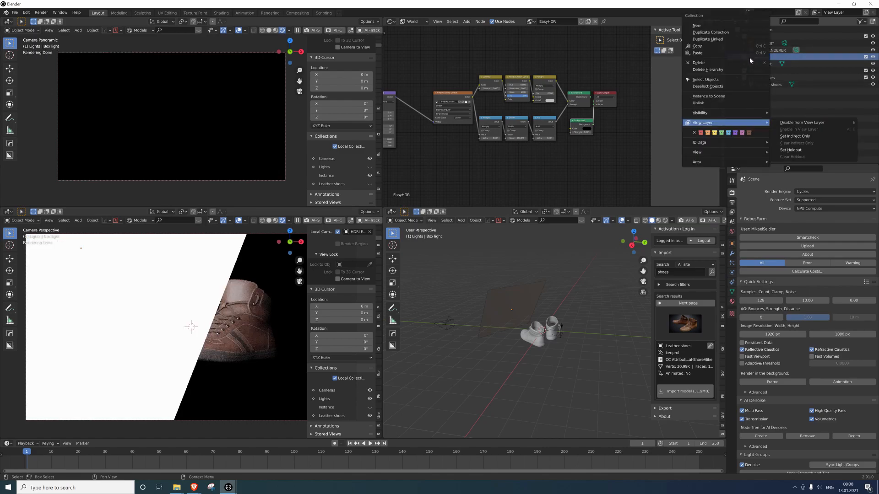
Make the Lights collection visible in the panoramic camera view.
{"action": "left_click", "coordinate": [515, 312]}
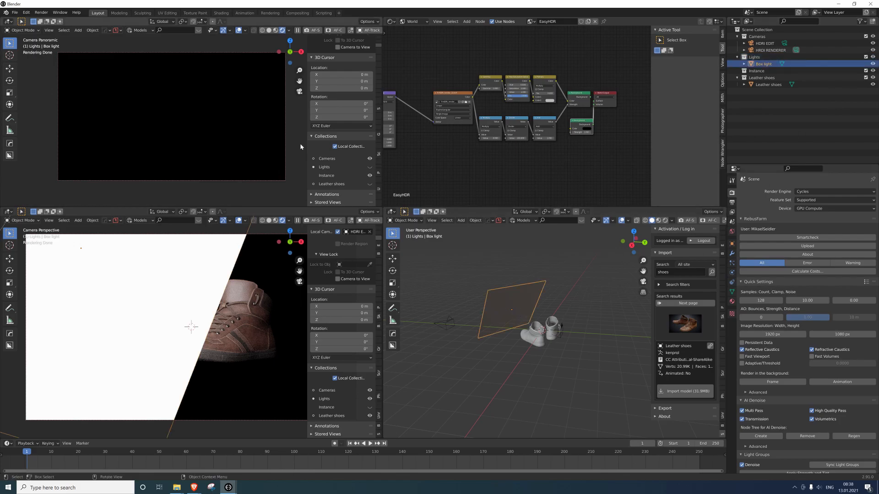
{"action": "left_click", "coordinate": [369, 168]}
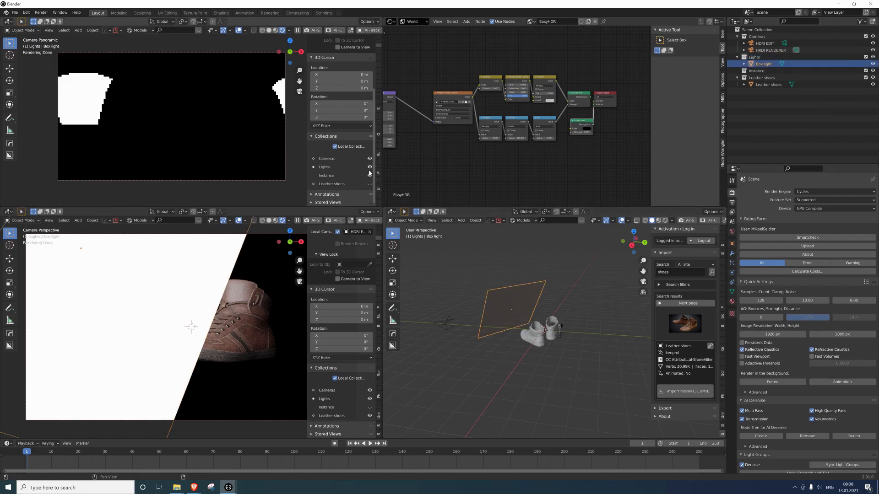
Instance the Lights collection to the scene and put the new instance into the Instance collection.
{"action": "left_click", "coordinate": [755, 58]}
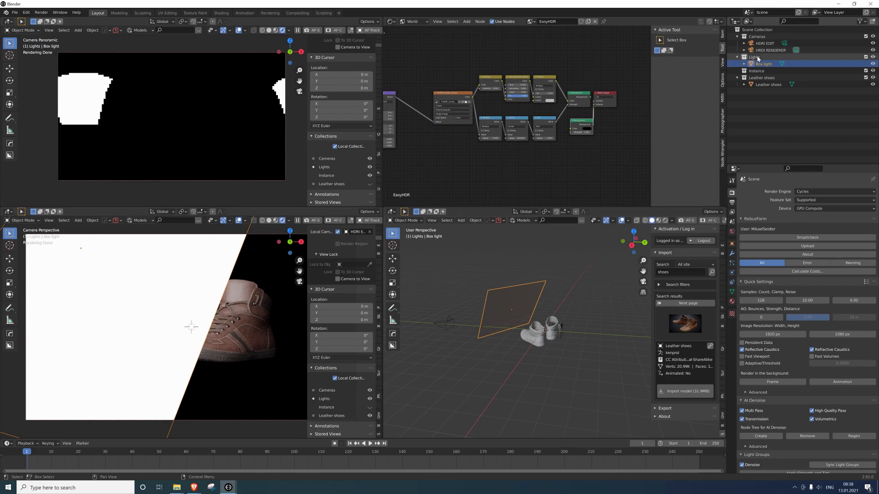
{"action": "right_click", "coordinate": [756, 57]}
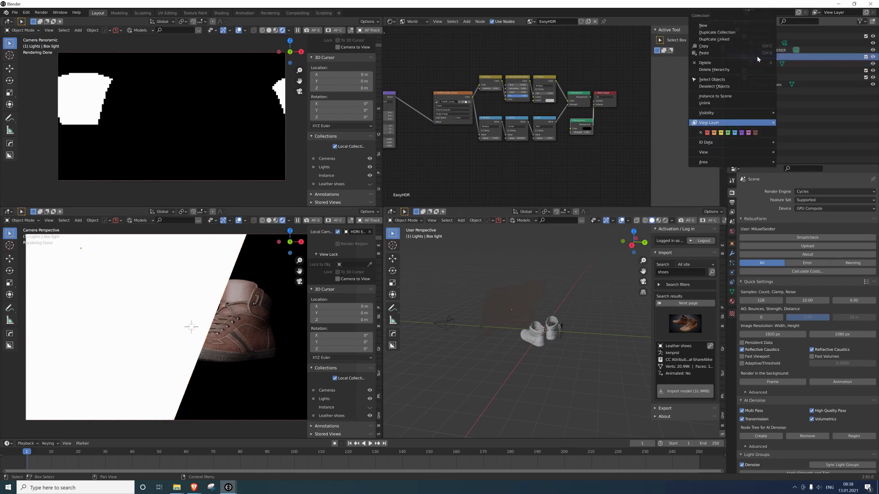
{"action": "left_click", "coordinate": [723, 98]}
{"action": "left_click_drag", "start_coordinate": [754, 92], "coordinate": [761, 74]}
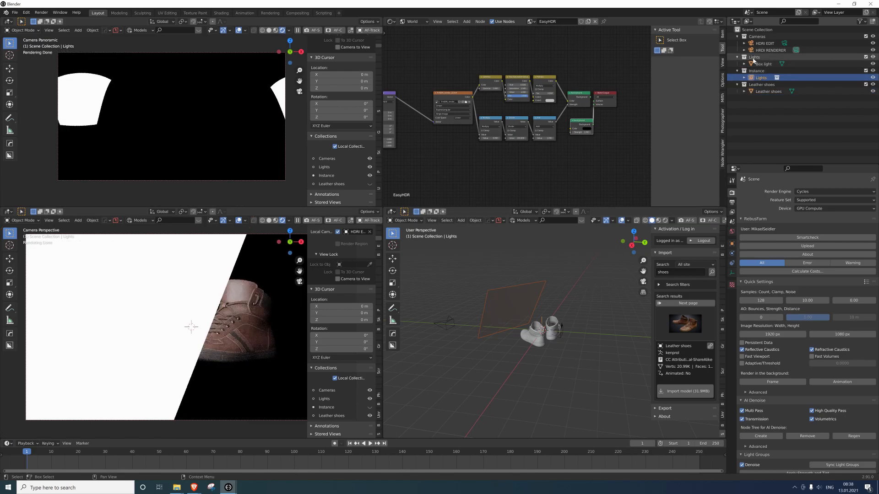
Set the original Lights collection to Indirect Only in the view layer.
{"action": "left_click", "coordinate": [753, 59]}
{"action": "right_click", "coordinate": [753, 58]}
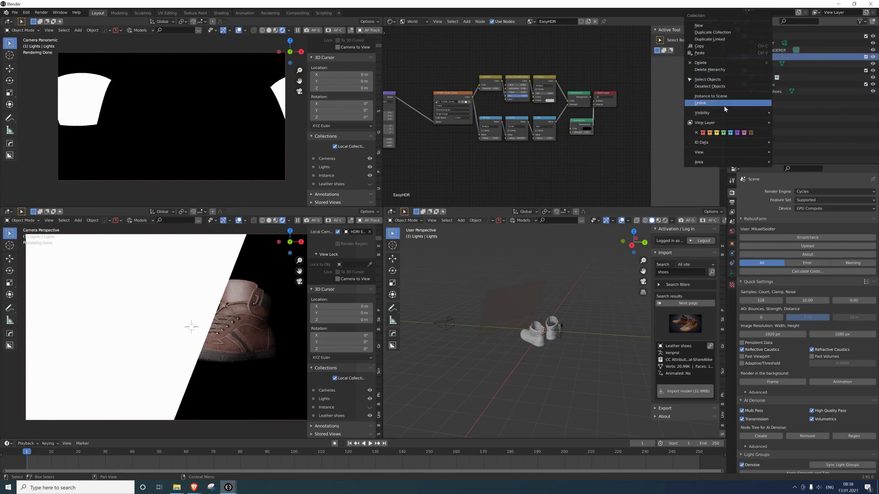
{"action": "mouse_move", "coordinate": [721, 114]}
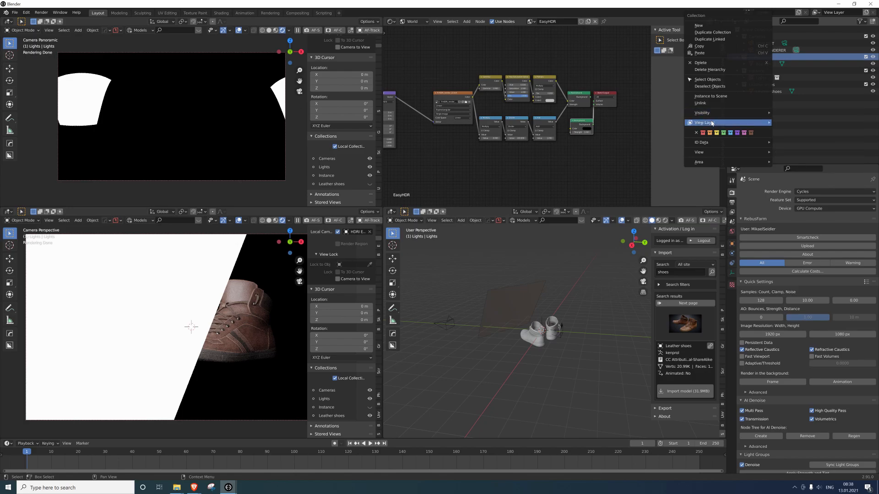
{"action": "left_click", "coordinate": [799, 138]}
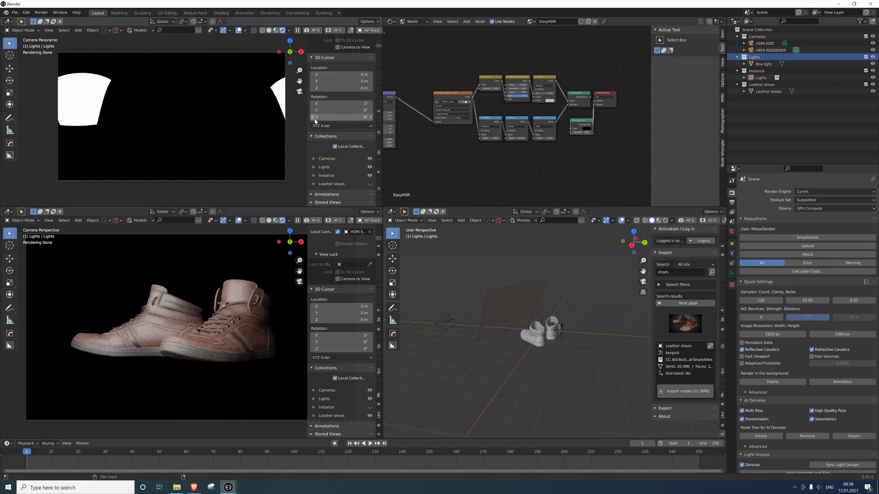
Duplicate the Box light within the Lights collection and rotate the copy freely.
{"action": "middle_click_drag", "start_coordinate": [517, 295], "coordinate": [484, 315]}
{"action": "key", "text": "shift+d"}
{"action": "key", "text": "r"}
{"action": "key", "text": "r"}
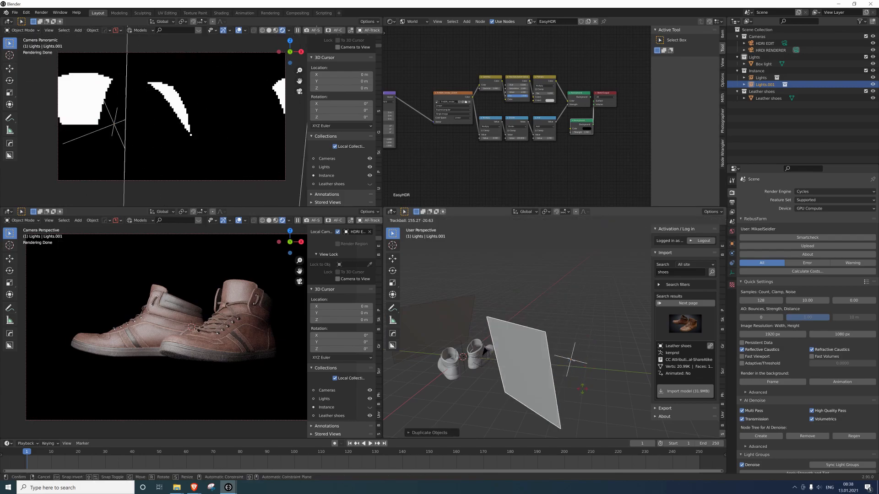
{"action": "left_click", "coordinate": [520, 369]}
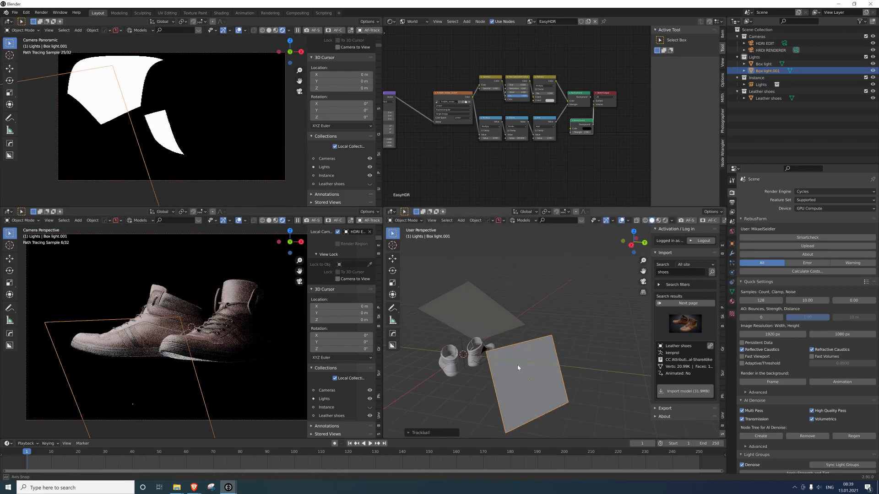
Move the duplicated box light to the opposite side of the shoes and rotate it freely to stand upright.
{"action": "middle_click_drag", "start_coordinate": [520, 368], "coordinate": [492, 352]}
{"action": "key", "text": "g"}
{"action": "left_click", "coordinate": [513, 335]}
{"action": "key", "text": "r"}
{"action": "key", "text": "r"}
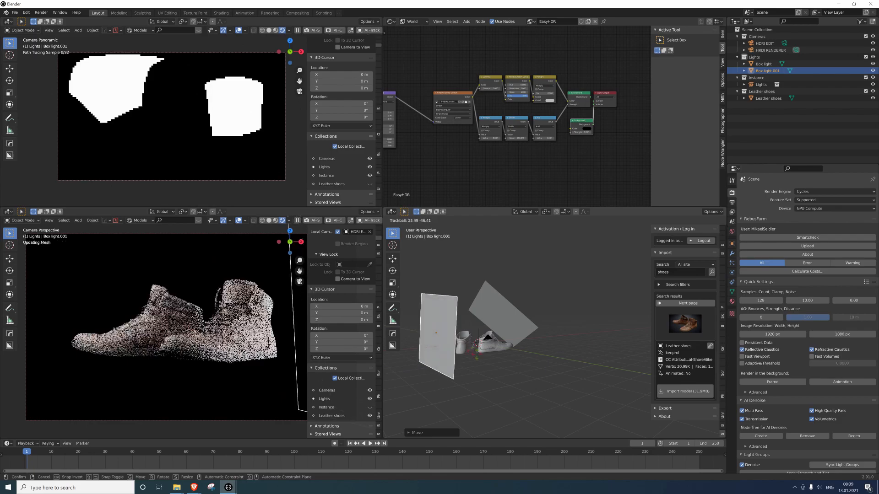
{"action": "left_click", "coordinate": [433, 331]}
Tilt the duplicated box light over the shoes and move it higher and farther out.
{"action": "middle_click_drag", "start_coordinate": [538, 327], "coordinate": [588, 317], "text": "shift"}
{"action": "key", "text": "r"}
{"action": "left_click", "coordinate": [565, 300]}
{"action": "key", "text": "g"}
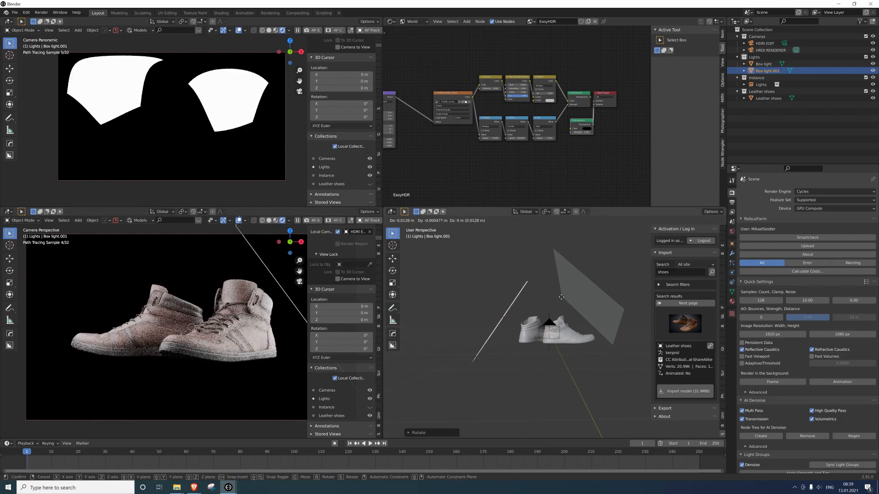
{"action": "left_click", "coordinate": [544, 263]}
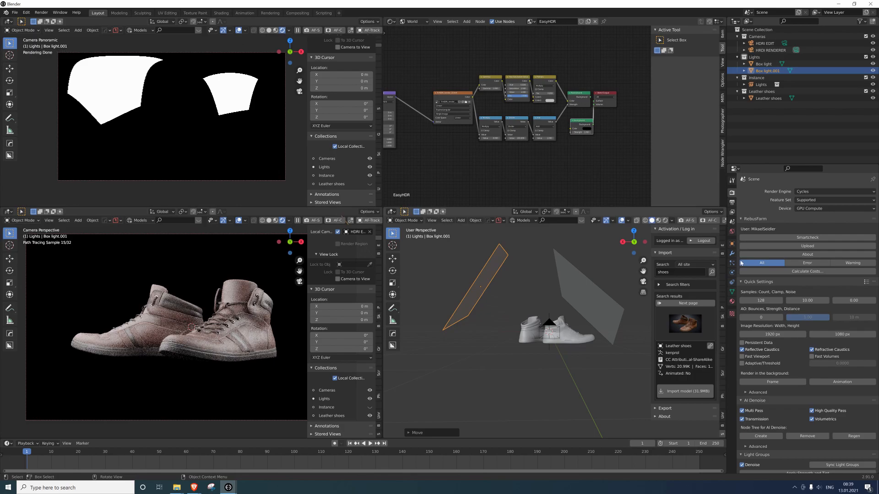
Set the box light material's emission color to light yellow-green and its strength to 5.
{"action": "left_click", "coordinate": [732, 301]}
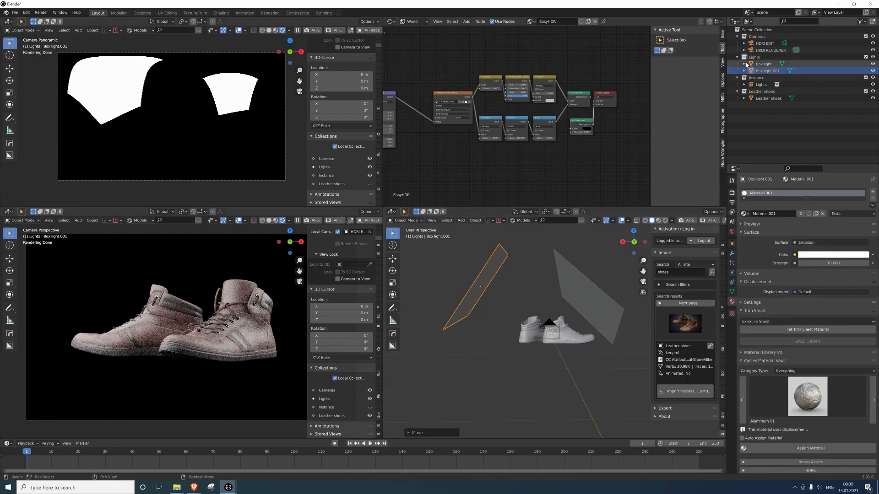
{"action": "left_click", "coordinate": [829, 255]}
{"action": "left_click", "coordinate": [816, 183]}
{"action": "left_click", "coordinate": [846, 263]}
{"action": "type", "text": "5"}
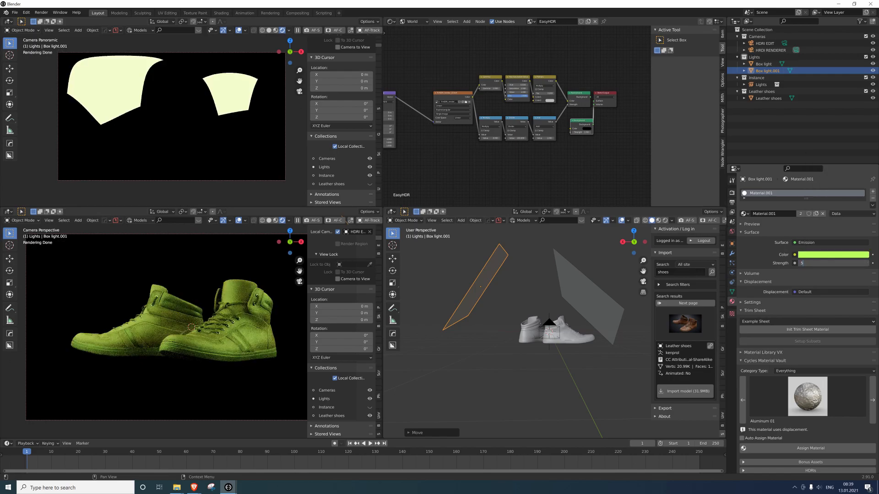
{"action": "key", "text": "Return"}
Shrink the duplicated box light and move it down closer to the shoes.
{"action": "key", "text": "s"}
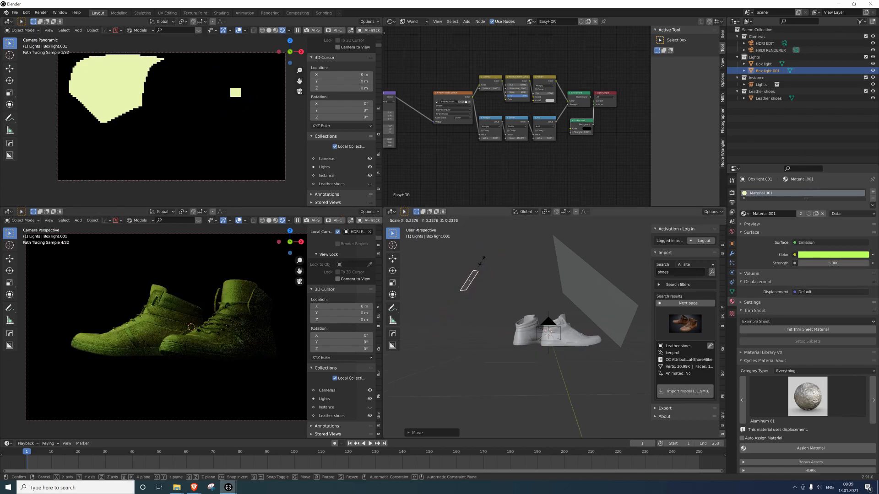
{"action": "left_click", "coordinate": [481, 260]}
{"action": "key", "text": "g"}
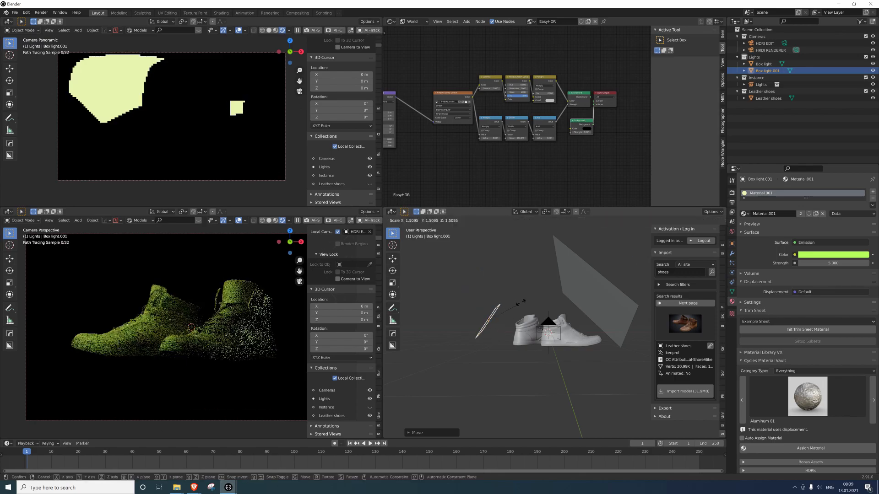
{"action": "left_click", "coordinate": [508, 316]}
Give the original Box light its own material with a light blue emission color and a much higher strength.
{"action": "left_click", "coordinate": [586, 312]}
{"action": "left_click", "coordinate": [833, 254]}
{"action": "left_click", "coordinate": [834, 199]}
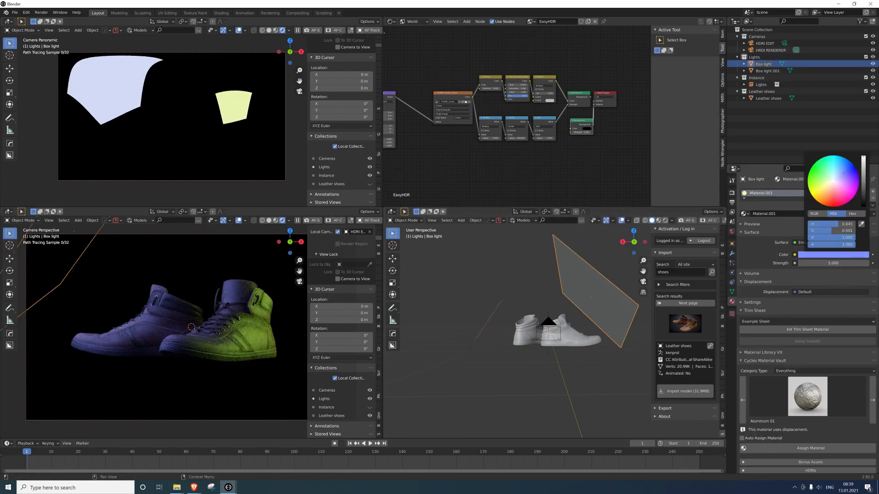
{"action": "left_click_drag", "start_coordinate": [826, 262], "coordinate": [856, 263]}
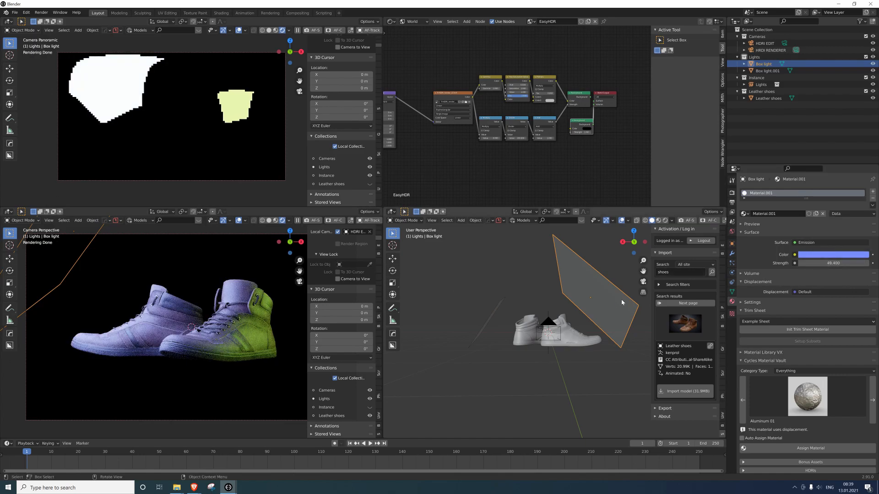
Scale the original Box light down, move it lower beside the shoes and deselect it.
{"action": "key", "text": "s"}
{"action": "left_click", "coordinate": [597, 294]}
{"action": "key", "text": "g"}
{"action": "left_click", "coordinate": [610, 305]}
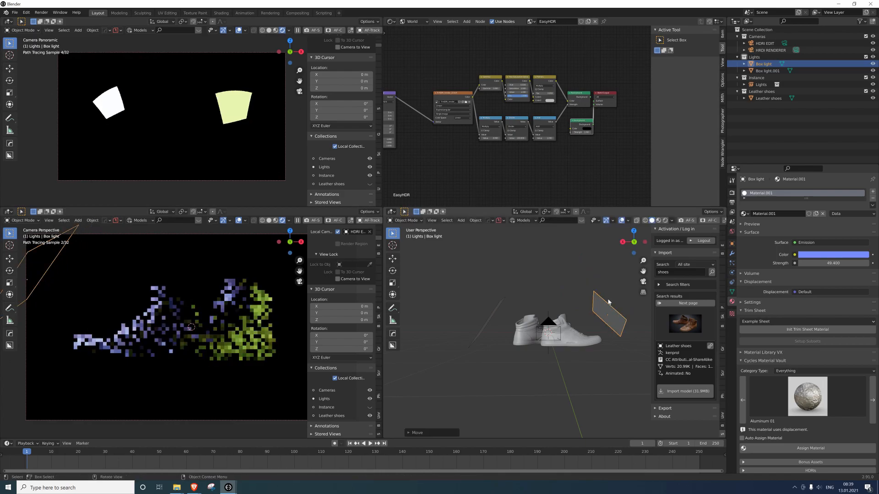
{"action": "middle_click_drag", "start_coordinate": [577, 297], "coordinate": [550, 289]}
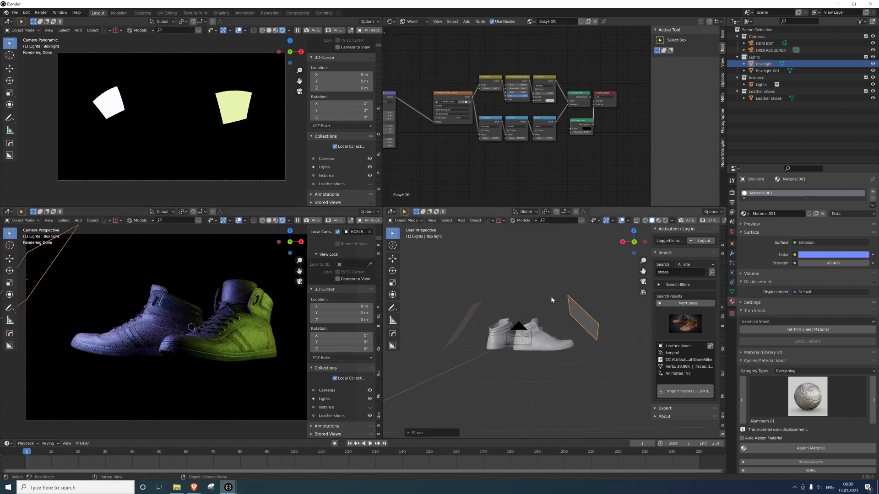
{"action": "left_click", "coordinate": [547, 287]}
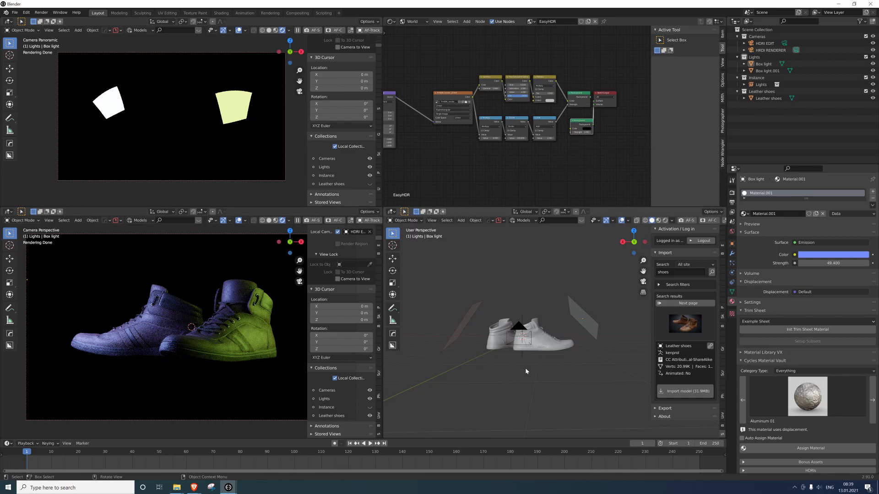
Add a Grid mesh at the shoes, scale it up into a large floor plane and reposition it vertically.
{"action": "key", "text": "shift+a"}
{"action": "mouse_move", "coordinate": [509, 323]}
{"action": "left_click", "coordinate": [570, 391]}
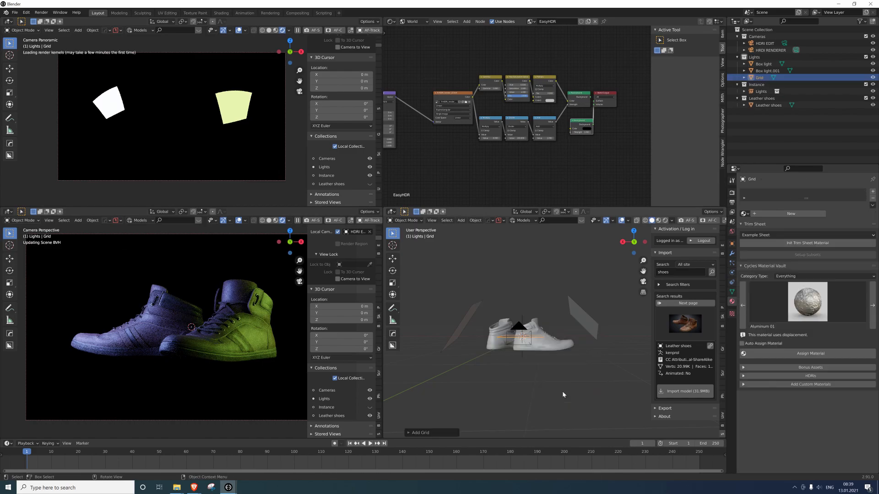
{"action": "key", "text": "s"}
{"action": "left_click", "coordinate": [316, 288]}
{"action": "key", "text": "g"}
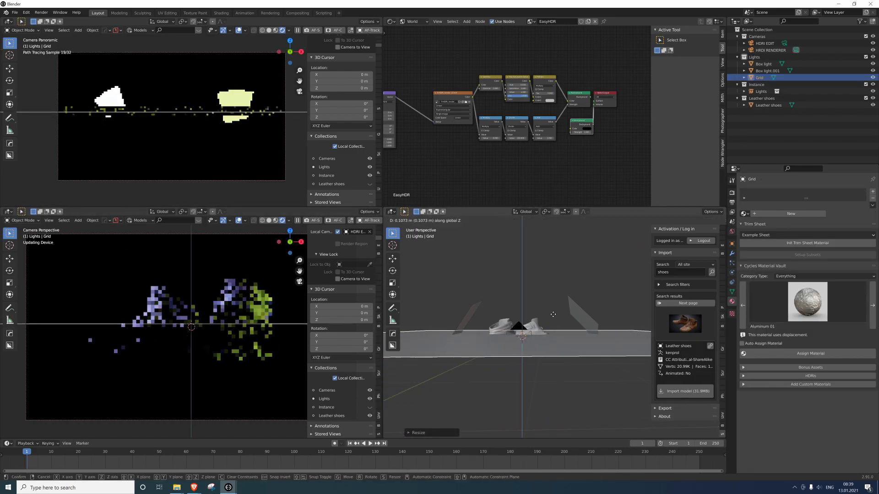
{"action": "left_click", "coordinate": [552, 323]}
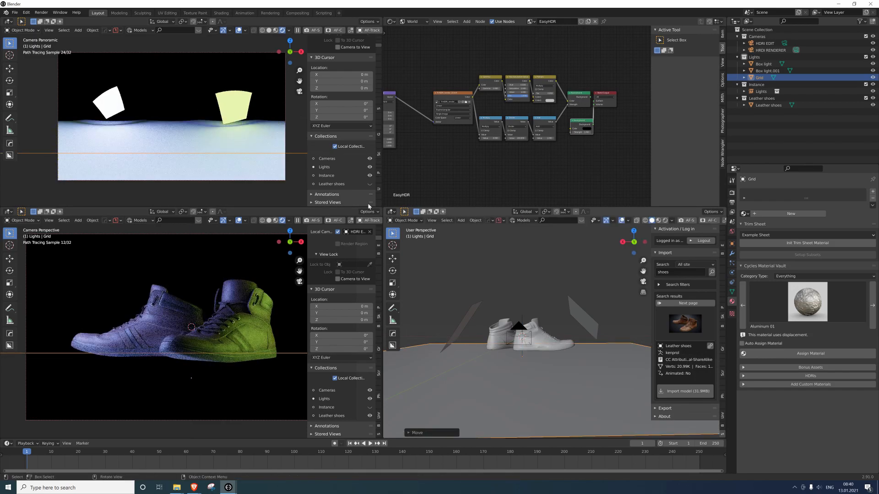
Lower the Grid floor along Z to just beneath the shoes' soles and deselect it.
{"action": "key", "text": "g"}
{"action": "key", "text": "z"}
{"action": "left_click", "coordinate": [259, 345]}
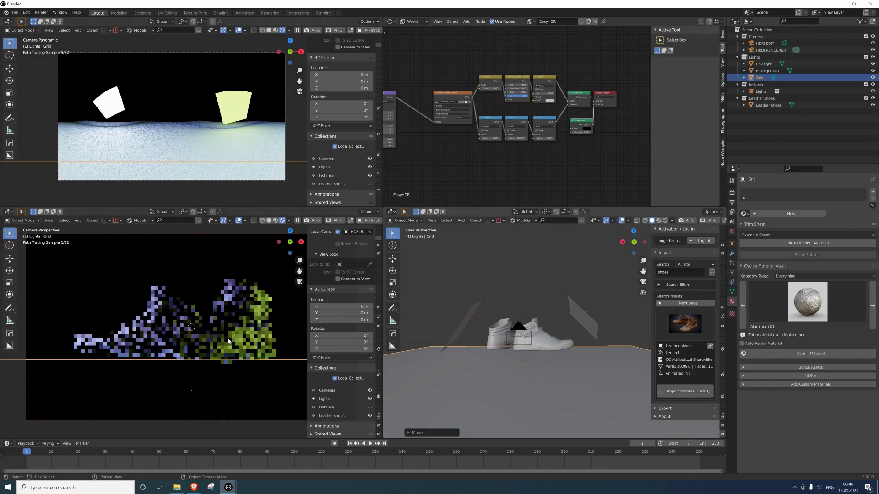
{"action": "middle_click_drag", "start_coordinate": [217, 289], "coordinate": [208, 290], "text": "shift"}
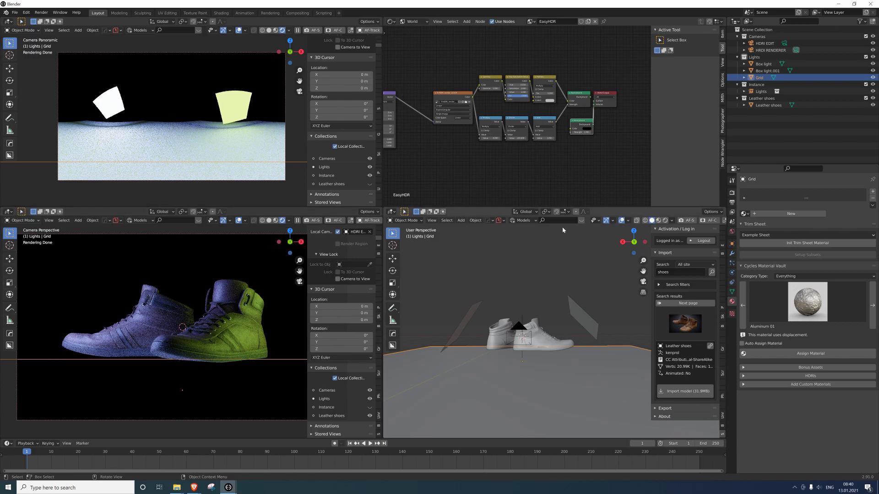
{"action": "left_click", "coordinate": [477, 259]}
{"action": "middle_click_drag", "start_coordinate": [477, 259], "coordinate": [485, 269]}
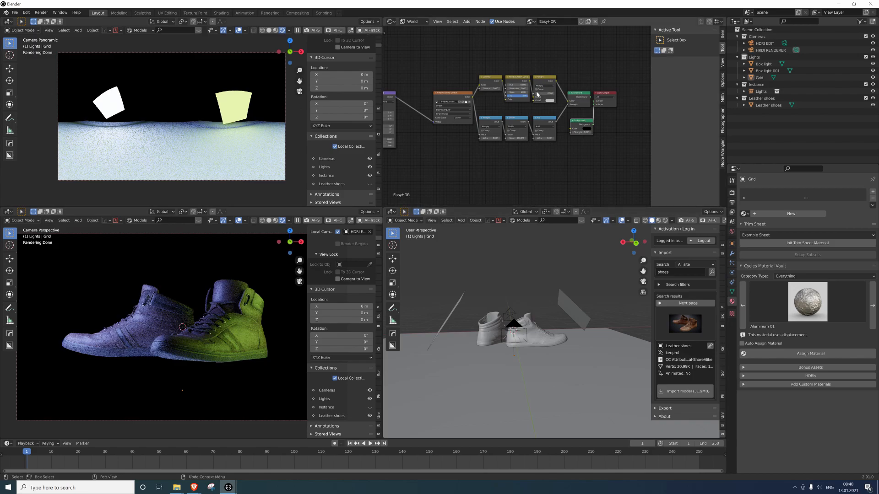
{"action": "middle_click_drag", "start_coordinate": [457, 54], "coordinate": [481, 51]}
{"action": "left_click", "coordinate": [412, 22]}
{"action": "left_click", "coordinate": [413, 30]}
{"action": "left_click", "coordinate": [412, 21]}
{"action": "left_click", "coordinate": [414, 37]}
{"action": "middle_click_drag", "start_coordinate": [498, 55], "coordinate": [476, 62]}
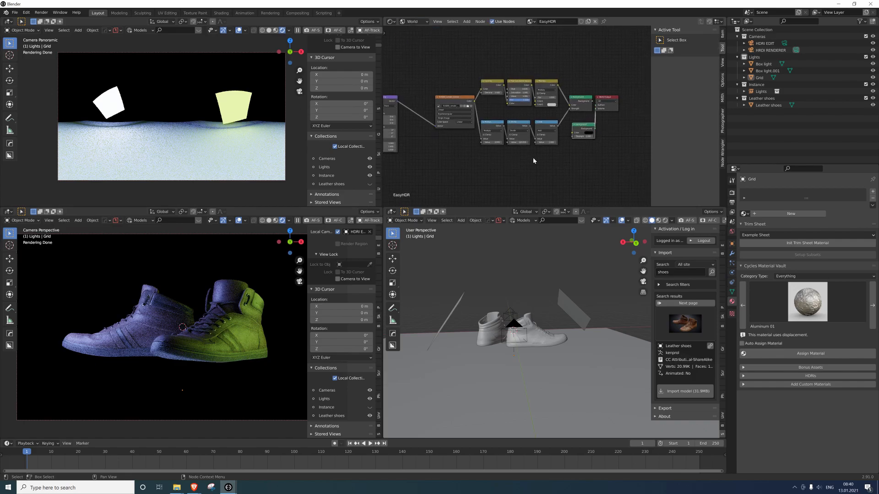
Compare the HDRI Background node on the World Output with the black Background node, leaving the black one connected.
{"action": "left_click_drag", "start_coordinate": [592, 129], "coordinate": [596, 105]}
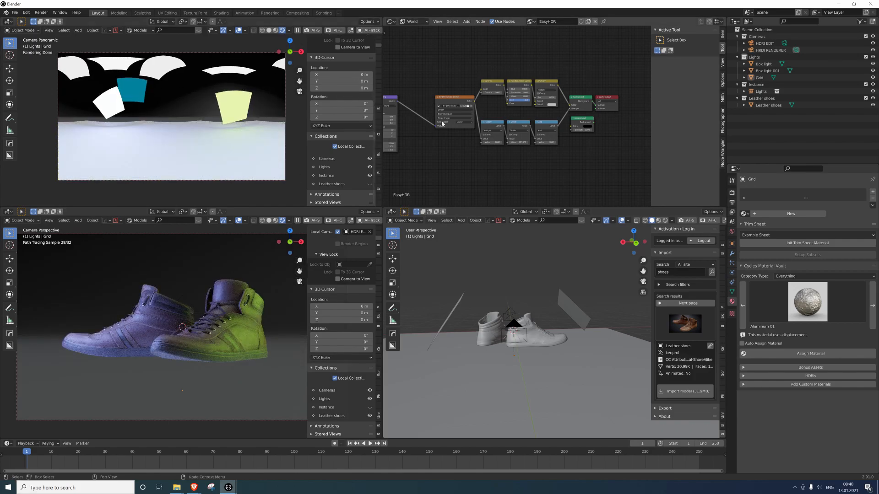
{"action": "left_click", "coordinate": [579, 122]}
{"action": "left_click_drag", "start_coordinate": [593, 124], "coordinate": [609, 108]}
Set the output resolution to 5000 × 2500 px and the file format to Radiance HDR.
{"action": "left_click", "coordinate": [732, 206]}
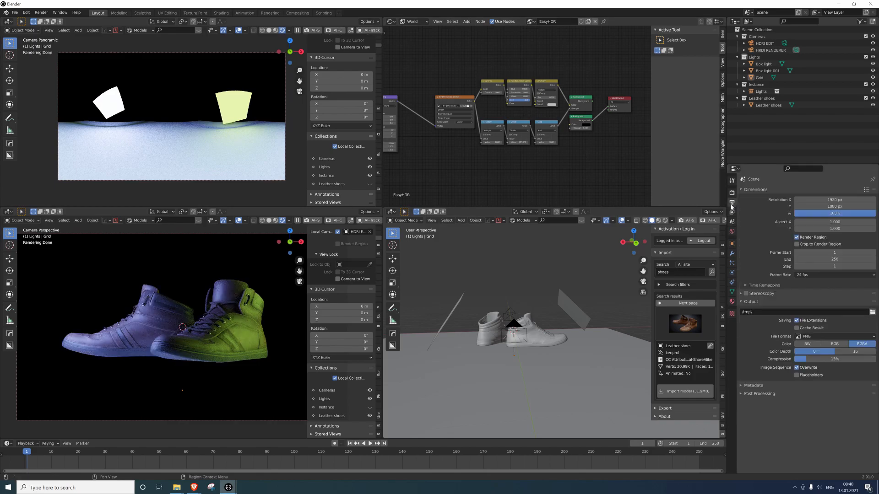
{"action": "left_click", "coordinate": [824, 200]}
{"action": "key", "text": "Tab"}
{"action": "type", "text": "25"}
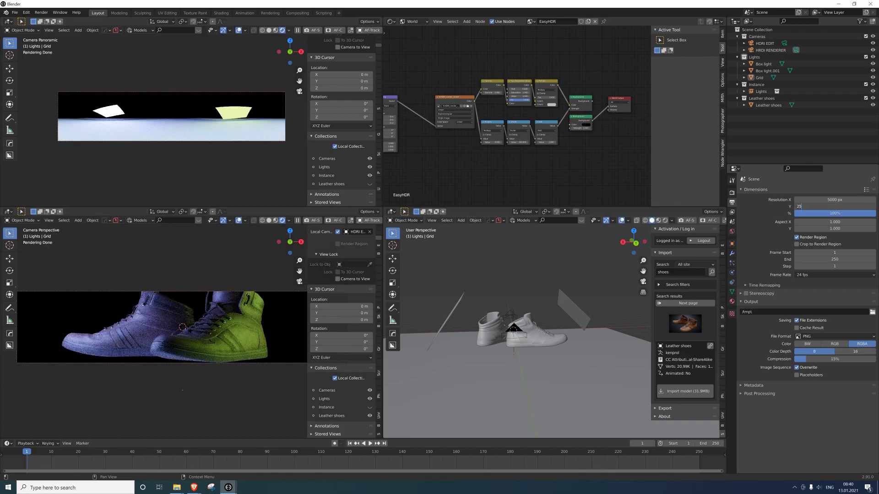
{"action": "type", "text": "00"}
{"action": "key", "text": "Return"}
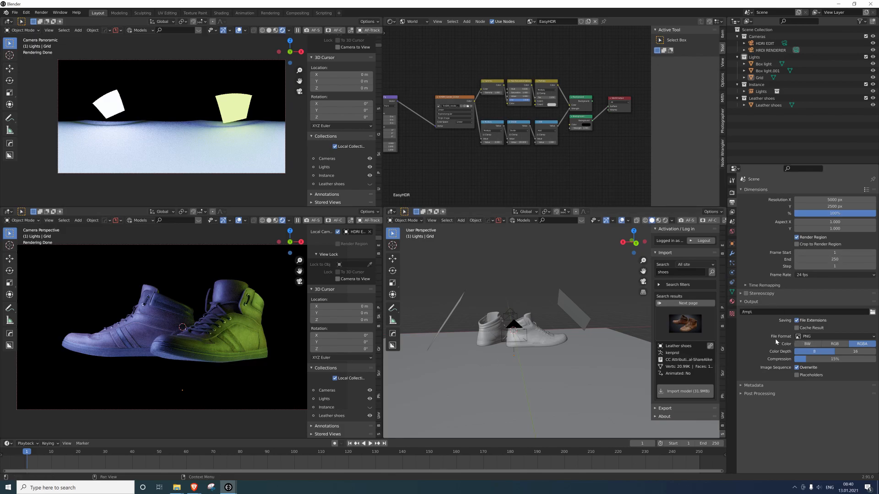
{"action": "left_click", "coordinate": [806, 338]}
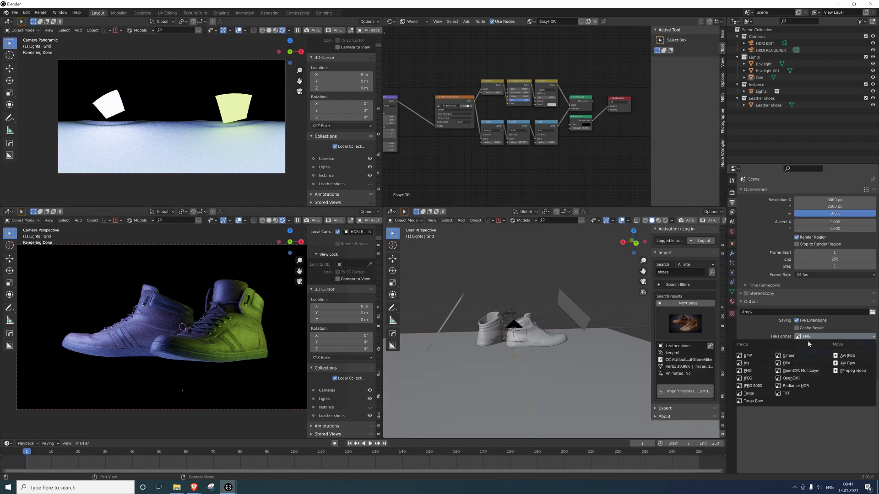
{"action": "left_click", "coordinate": [796, 385]}
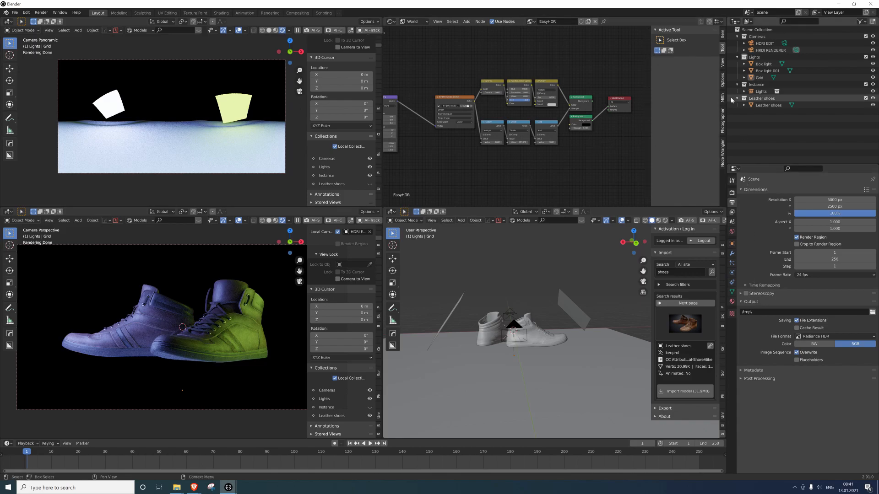
Show the render-visibility toggles in the outliner and exclude the Leather shoes collection from rendering.
{"action": "left_click", "coordinate": [860, 21]}
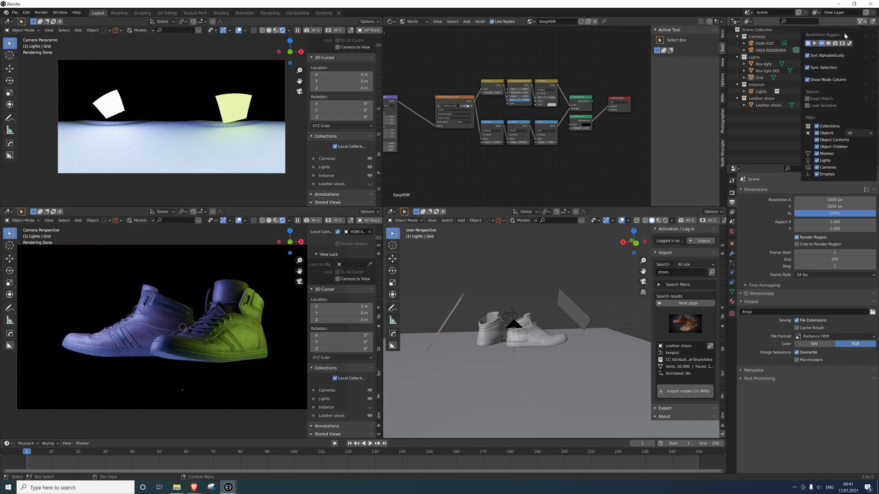
{"action": "left_click", "coordinate": [873, 99]}
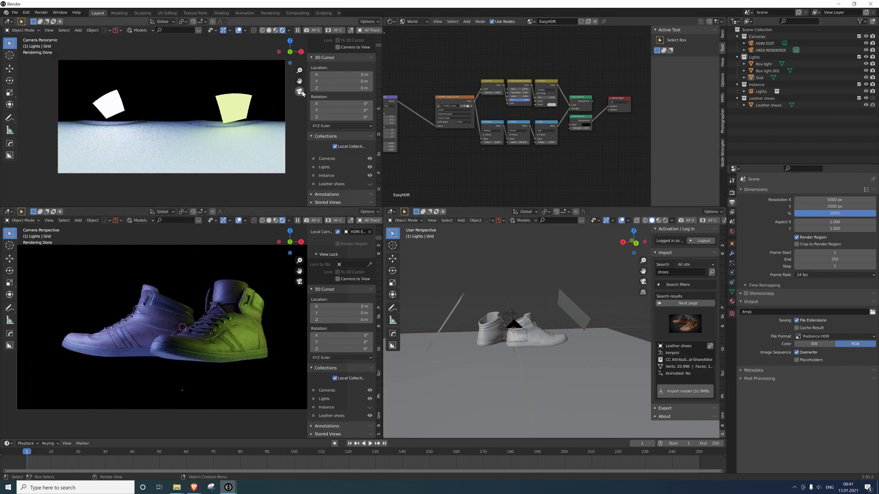
Render the panoramic HDRI image and fit the render result in view for inspection.
{"action": "key", "text": "F12"}
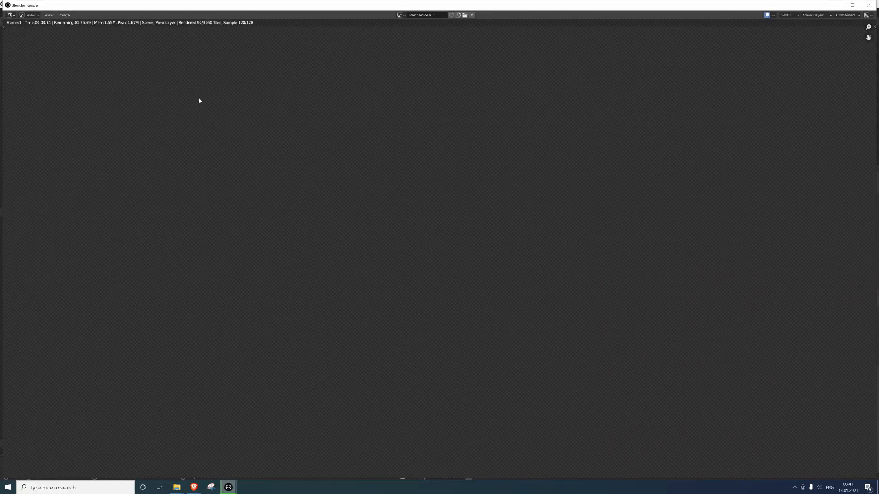
{"action": "scroll", "coordinate": [268, 247], "scroll_direction": "down", "scroll_amount": 4}
{"action": "scroll", "coordinate": [261, 246], "scroll_direction": "up", "scroll_amount": 1}
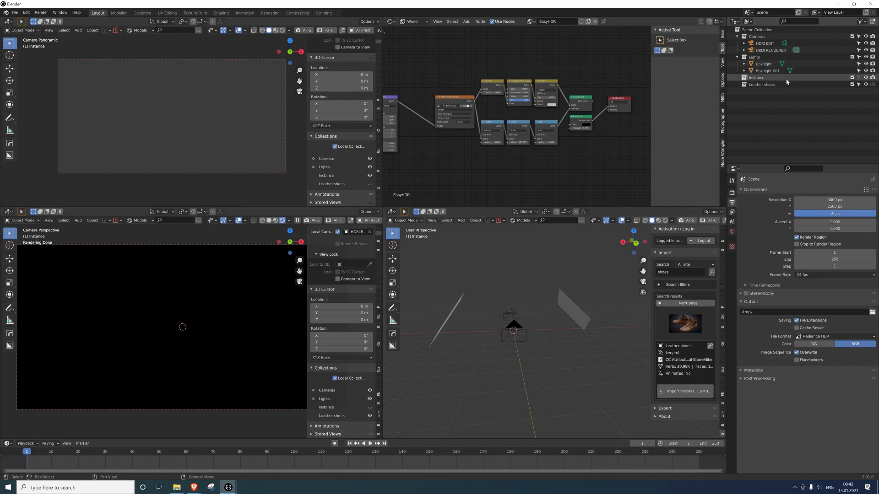
Make the Instance collection unselectable in the viewports and test it by selecting each box light.
{"action": "left_click", "coordinate": [858, 78]}
{"action": "left_click", "coordinate": [573, 307]}
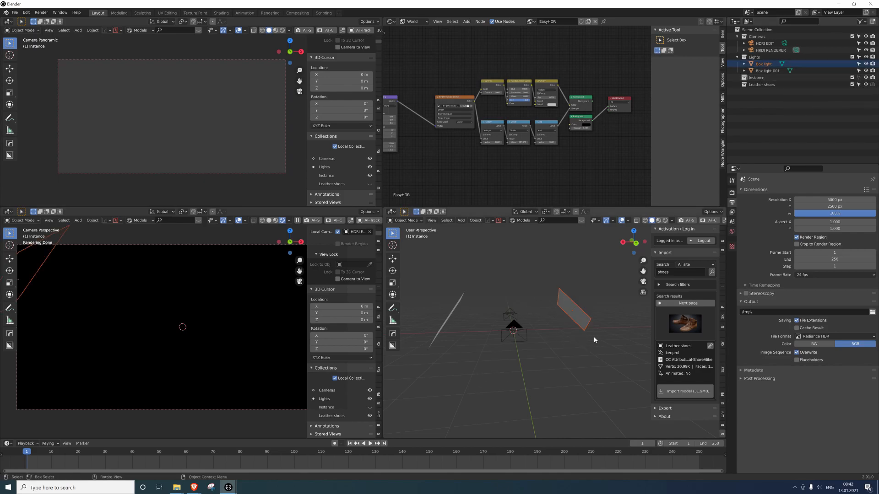
{"action": "left_click", "coordinate": [451, 315]}
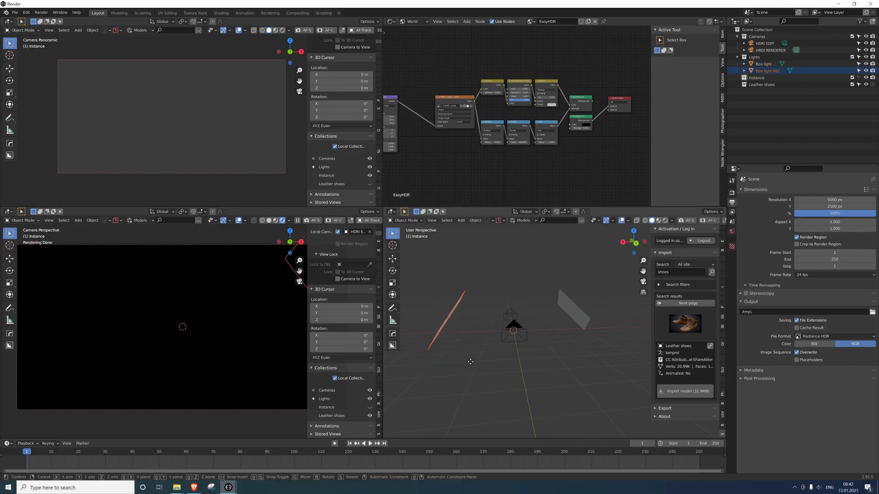